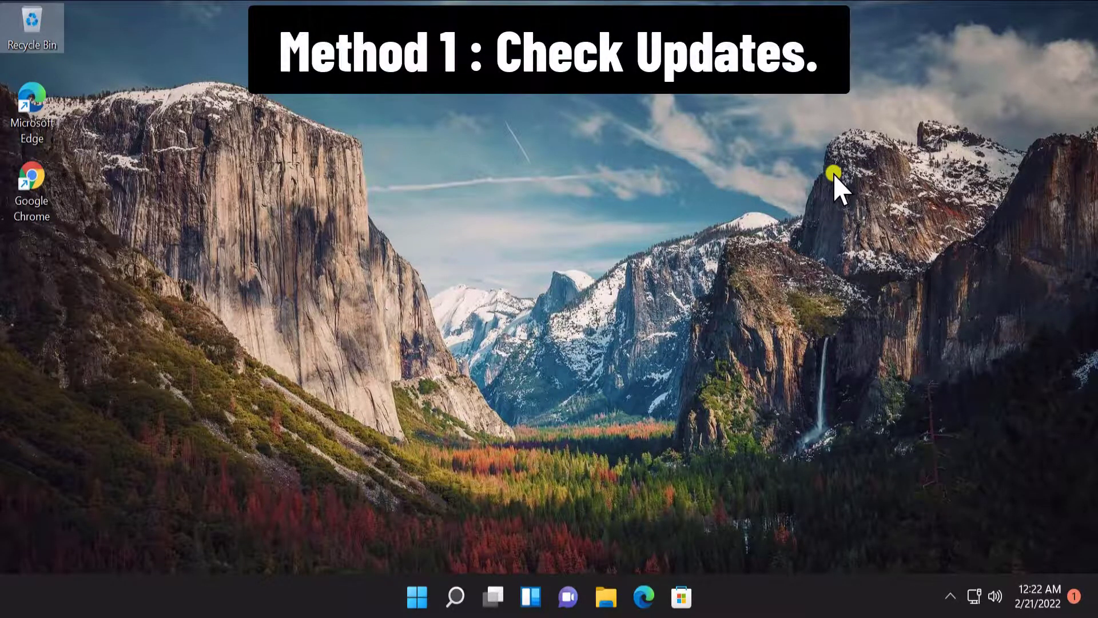
- Browse the Microsoft Store Library, view the Windows Notepad page, then close the Store
{"action": "left_click", "coordinate": [688, 596]}
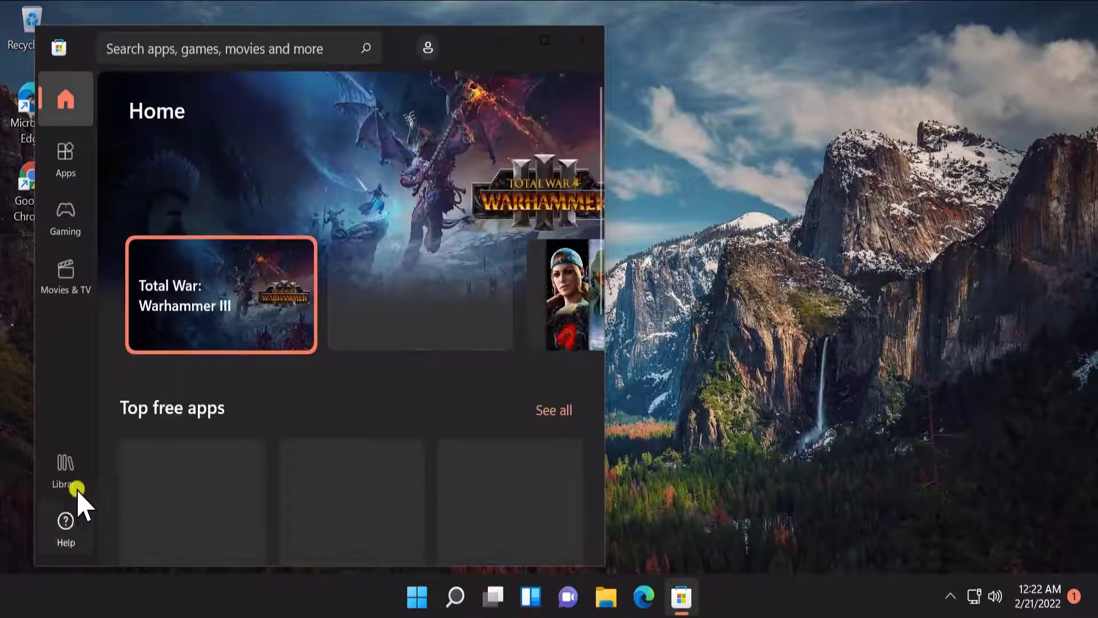
{"action": "left_click", "coordinate": [66, 482]}
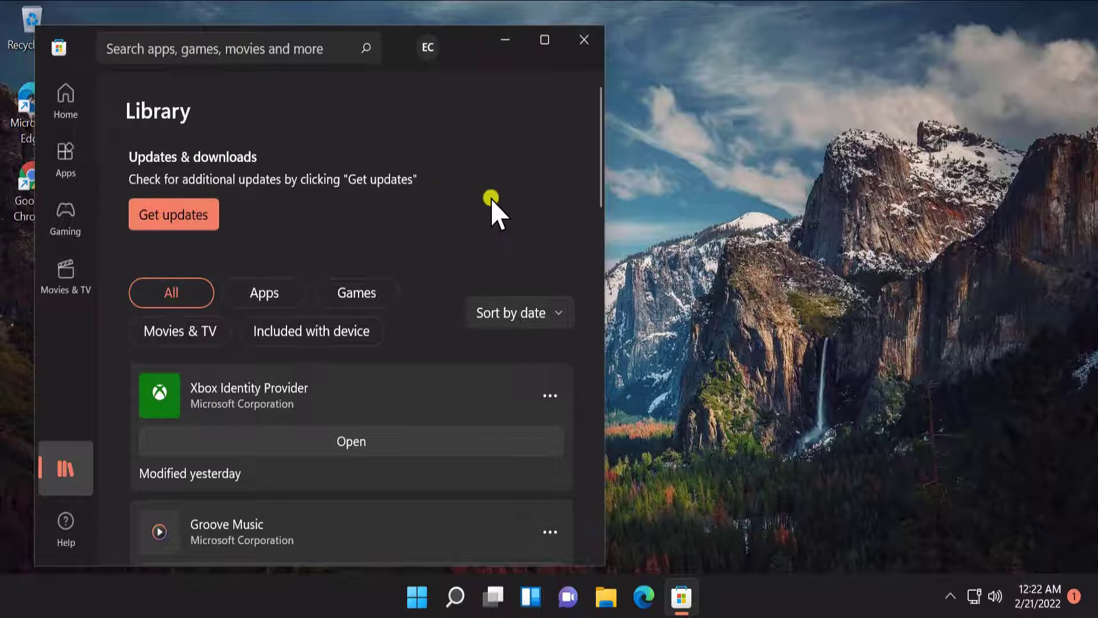
{"action": "scroll", "coordinate": [492, 209], "scroll_direction": "down", "scroll_amount": 1}
{"action": "scroll", "coordinate": [492, 209], "scroll_direction": "down", "scroll_amount": 2}
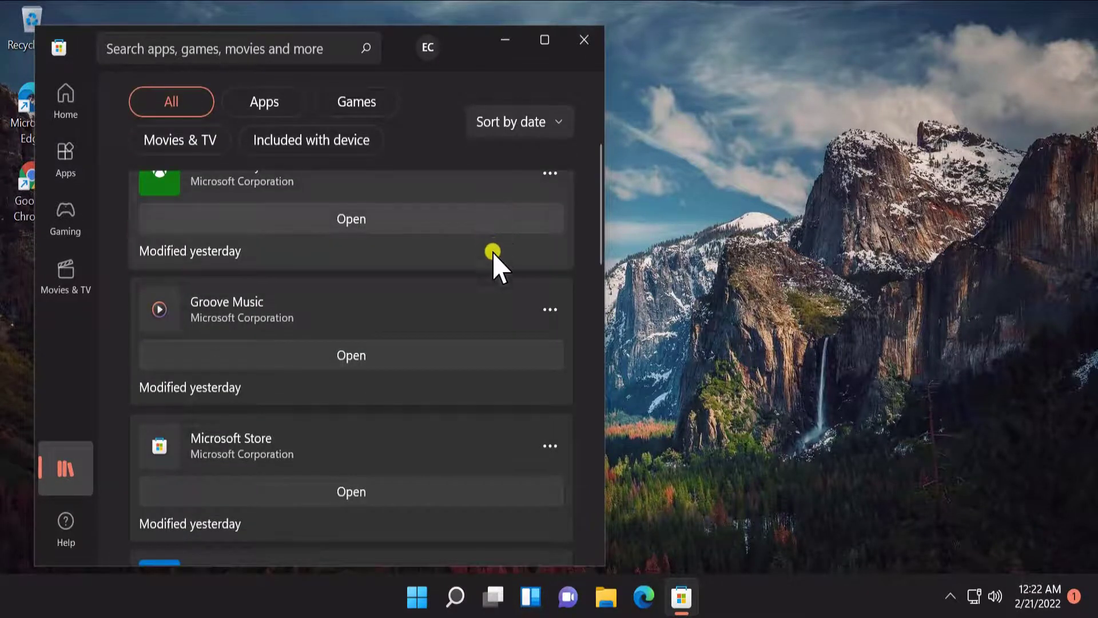
{"action": "scroll", "coordinate": [283, 326], "scroll_direction": "down", "scroll_amount": 2}
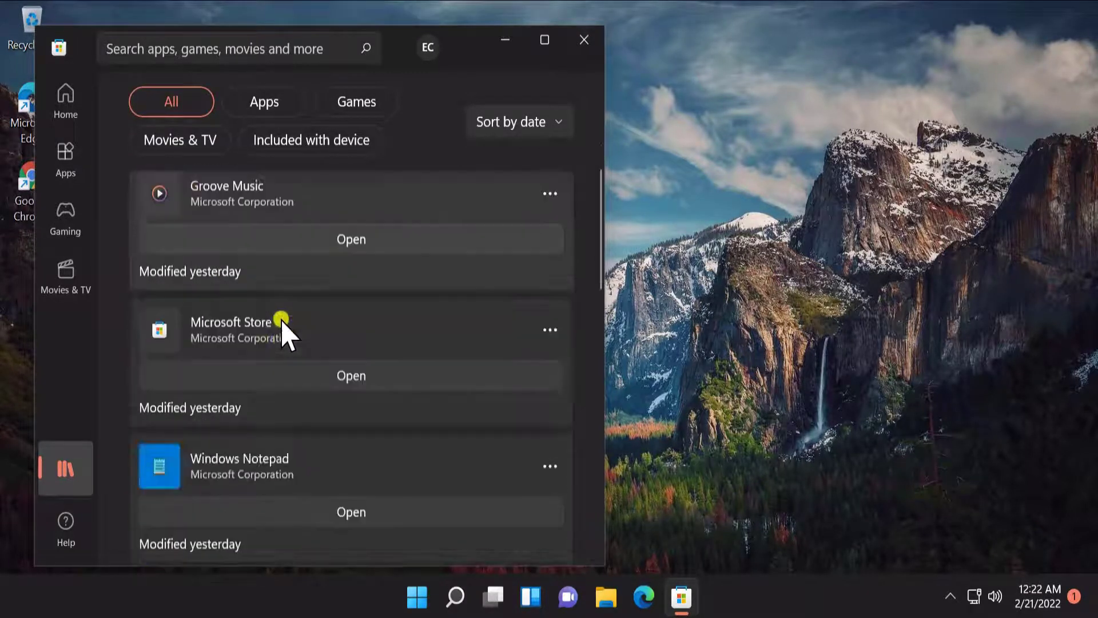
{"action": "left_click", "coordinate": [264, 441]}
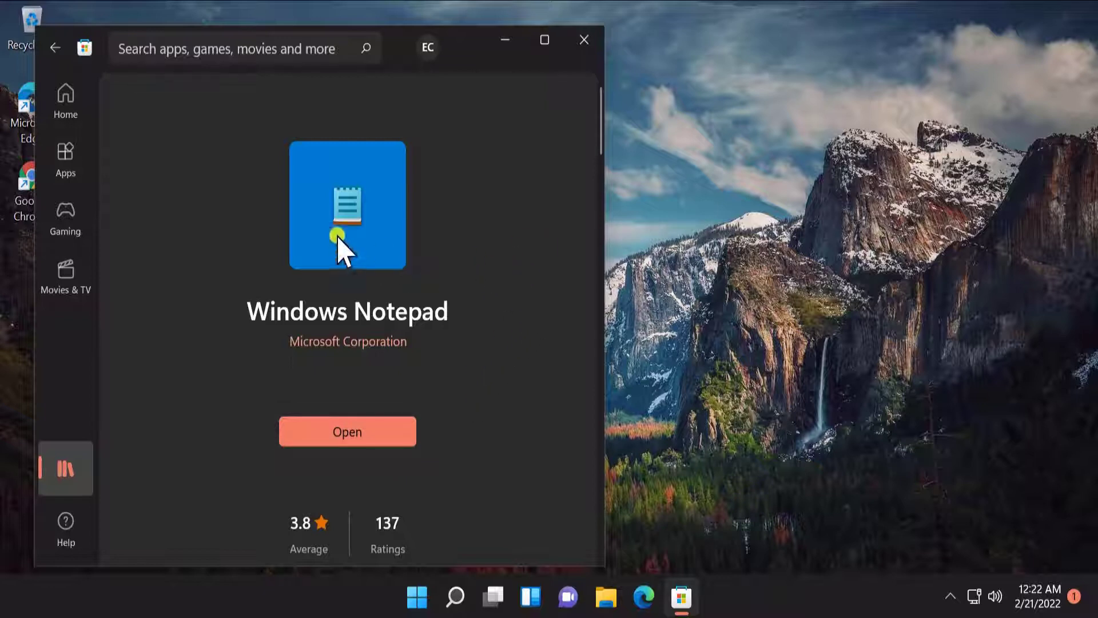
{"action": "left_click", "coordinate": [50, 44]}
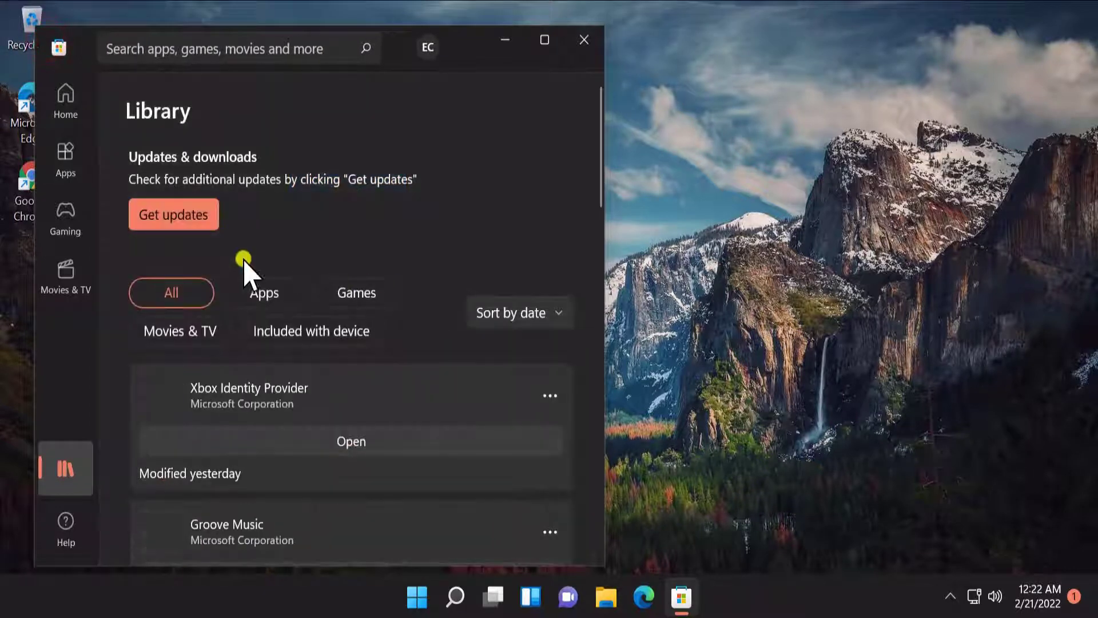
{"action": "left_click", "coordinate": [575, 43]}
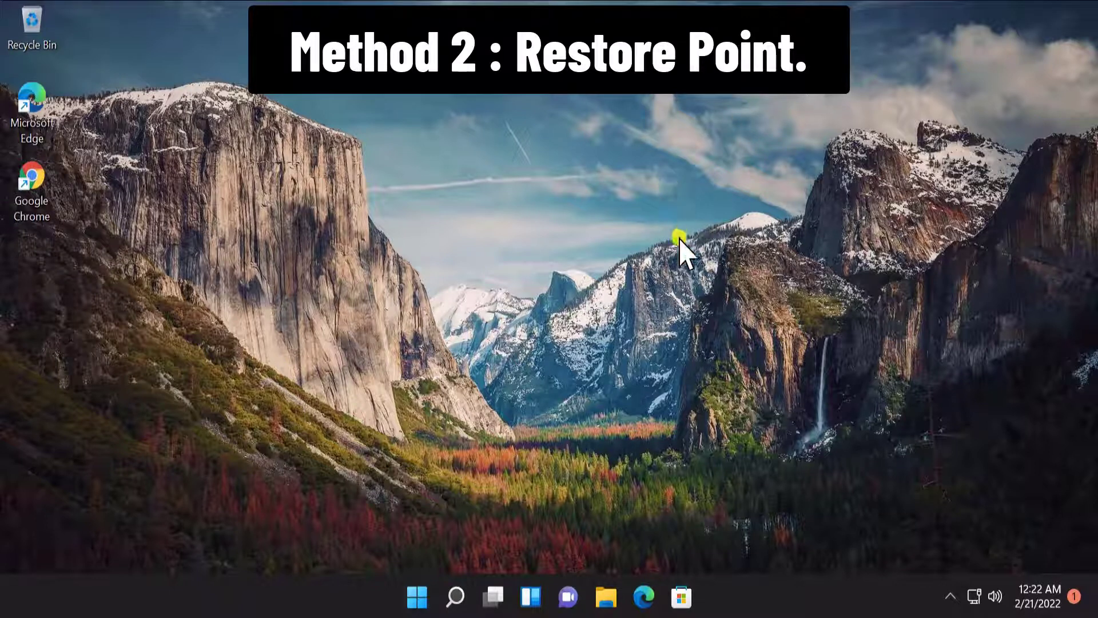
- Bring up Start search to look for the rstrui System Restore command
{"action": "left_click", "coordinate": [413, 597]}
{"action": "left_click", "coordinate": [433, 84]}
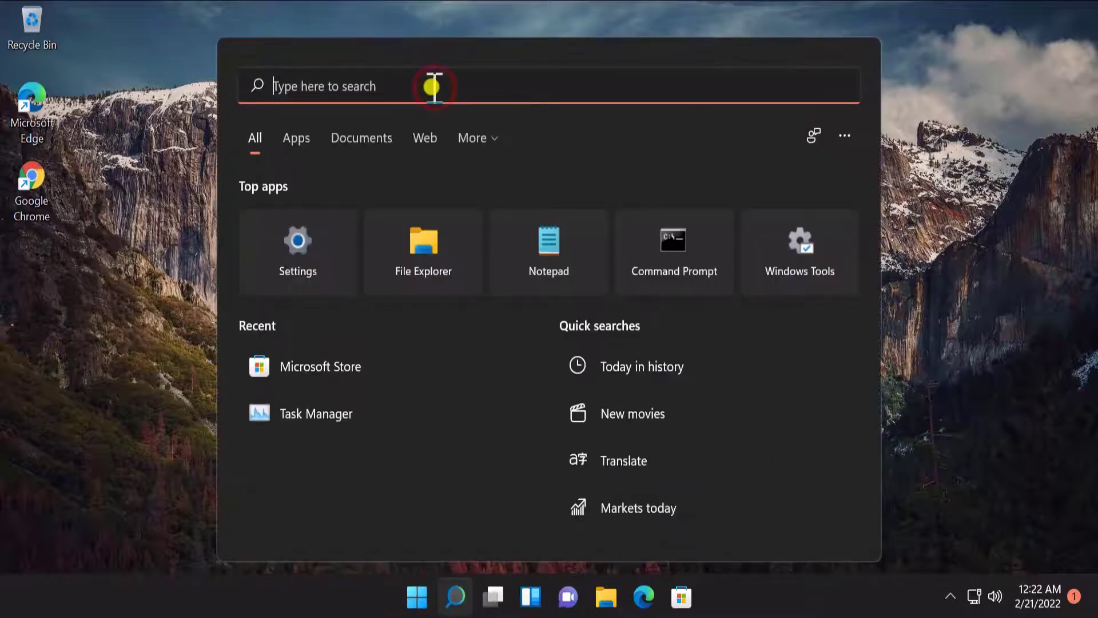
{"action": "type", "text": "rstr"}
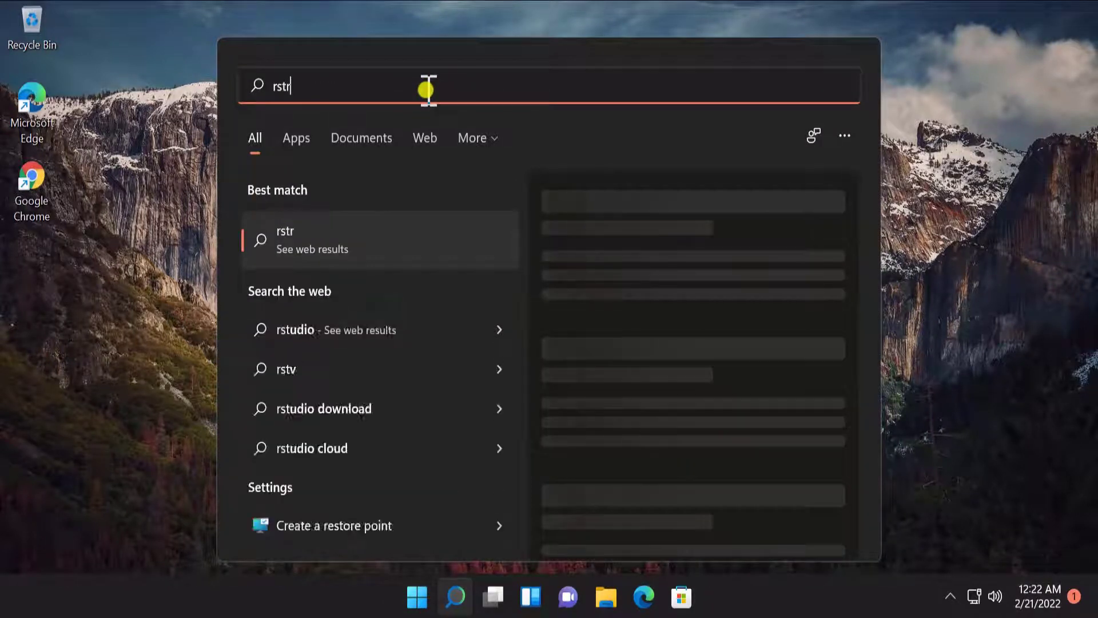
{"action": "type", "text": "ui"}
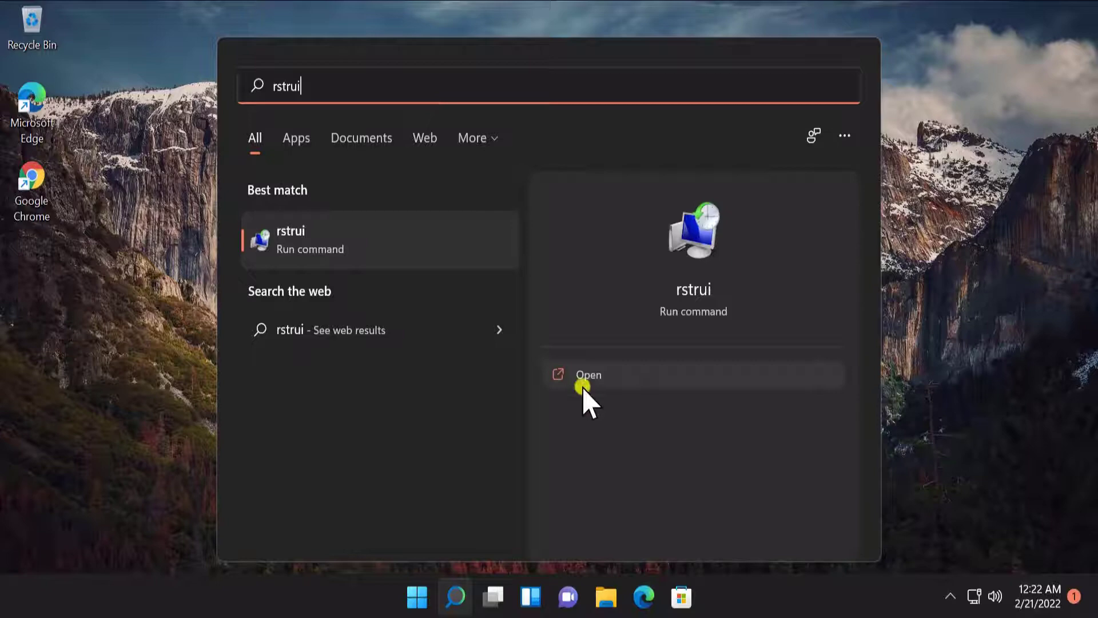
- Launch System Restore and select the 2/15/2022 Windows Modules Installer restore point
{"action": "left_click", "coordinate": [646, 375]}
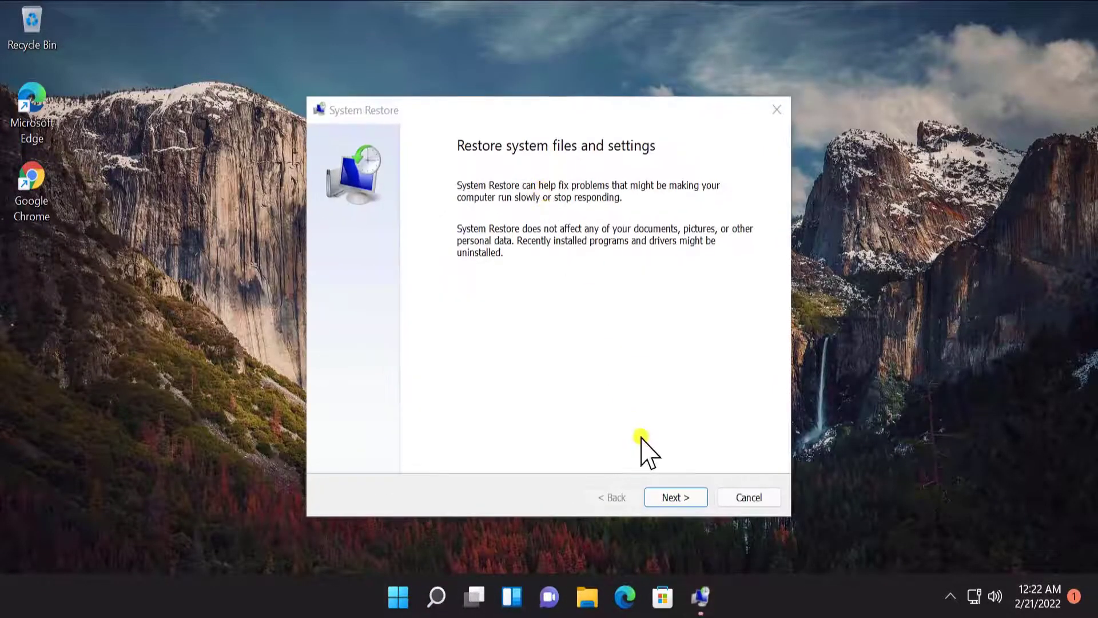
{"action": "left_click", "coordinate": [668, 499]}
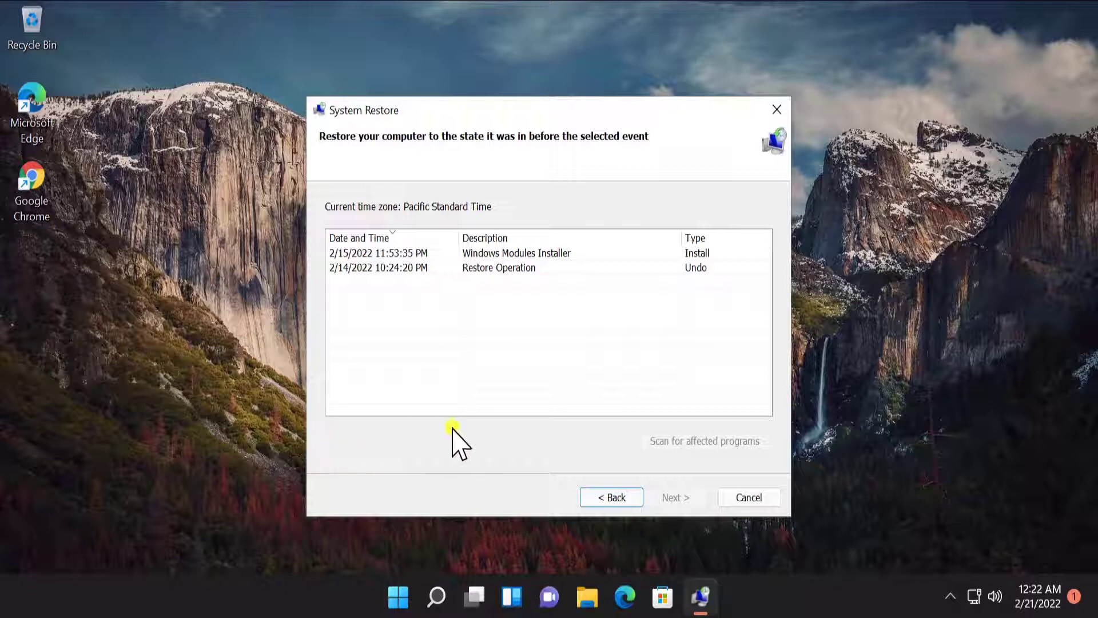
{"action": "left_click", "coordinate": [549, 255]}
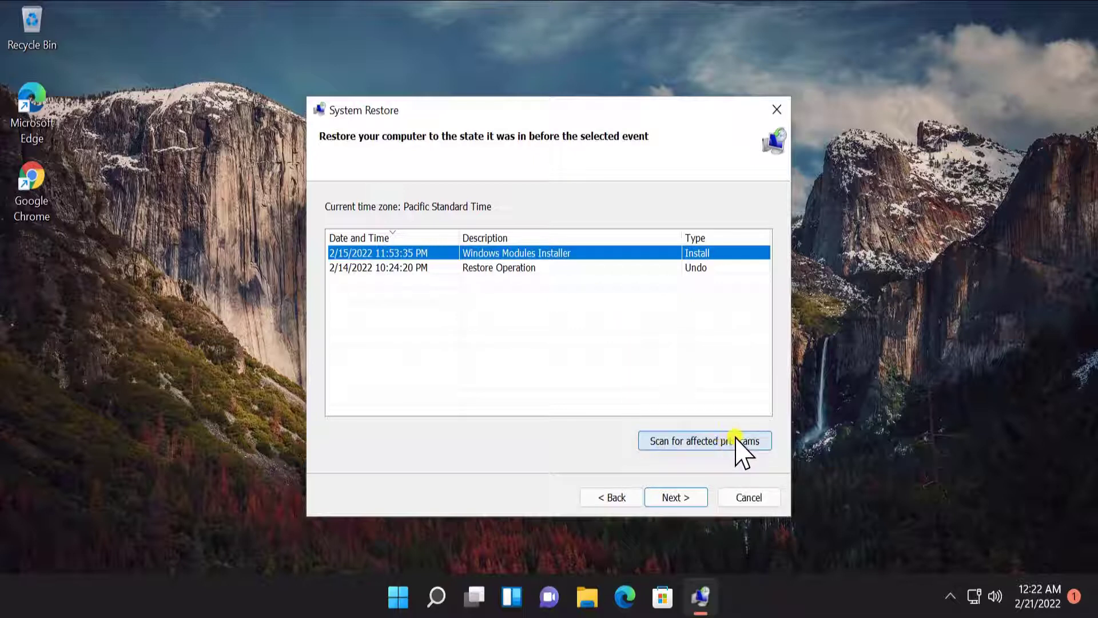
- Scan for programs affected by the restore point, moving the progress dialog aside
{"action": "left_click", "coordinate": [755, 442]}
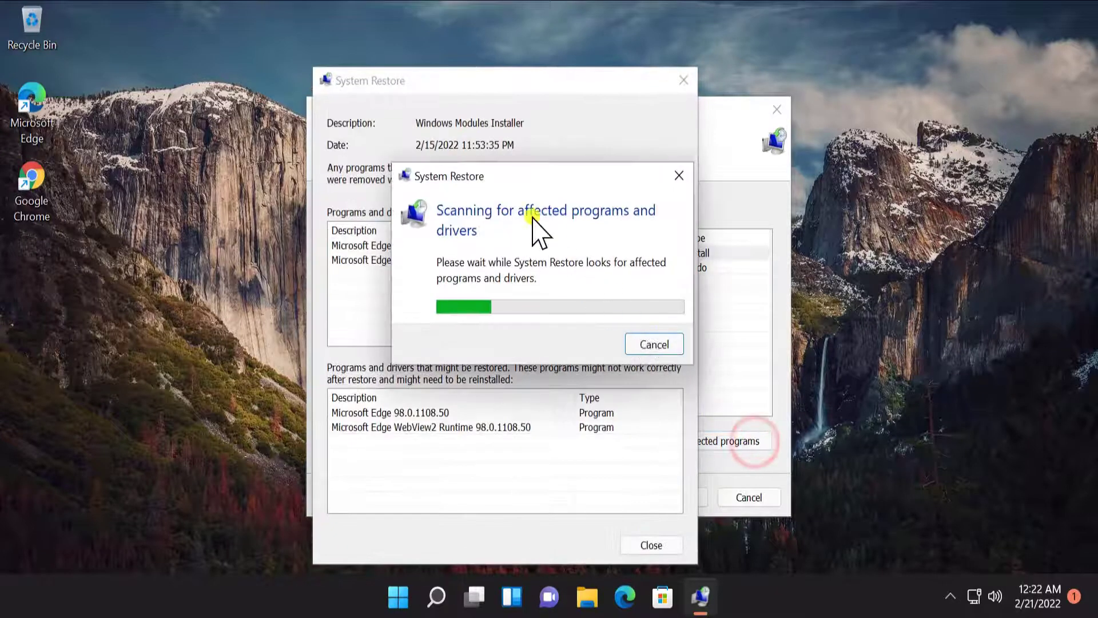
{"action": "left_click_drag", "start_coordinate": [507, 177], "coordinate": [709, 197]}
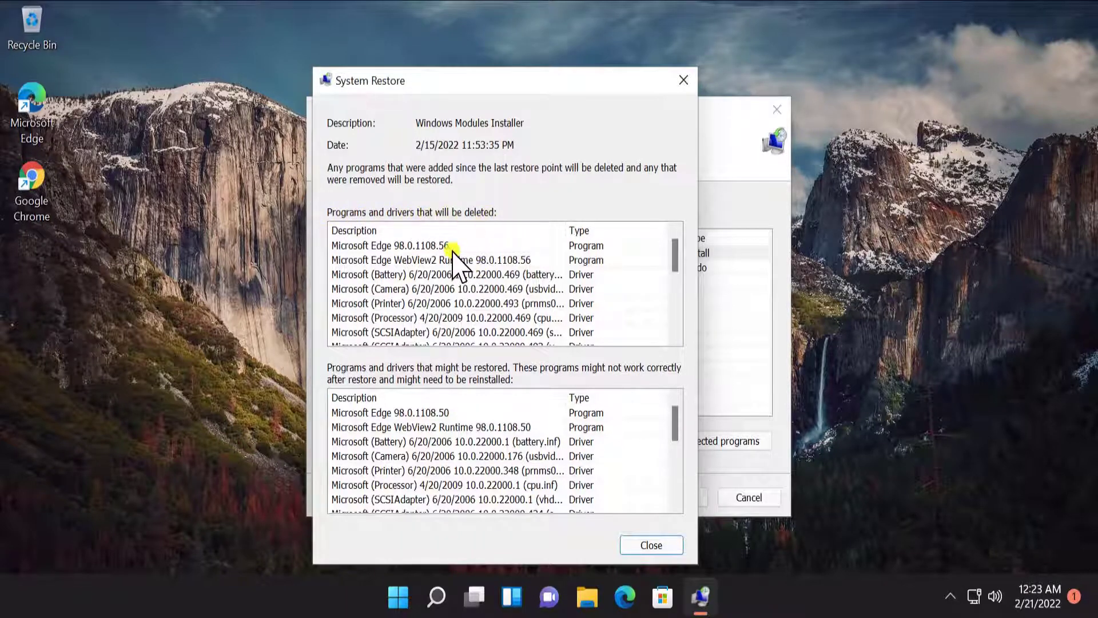
{"action": "scroll", "coordinate": [495, 249], "scroll_direction": "down", "scroll_amount": 1}
{"action": "scroll", "coordinate": [490, 248], "scroll_direction": "down", "scroll_amount": 1}
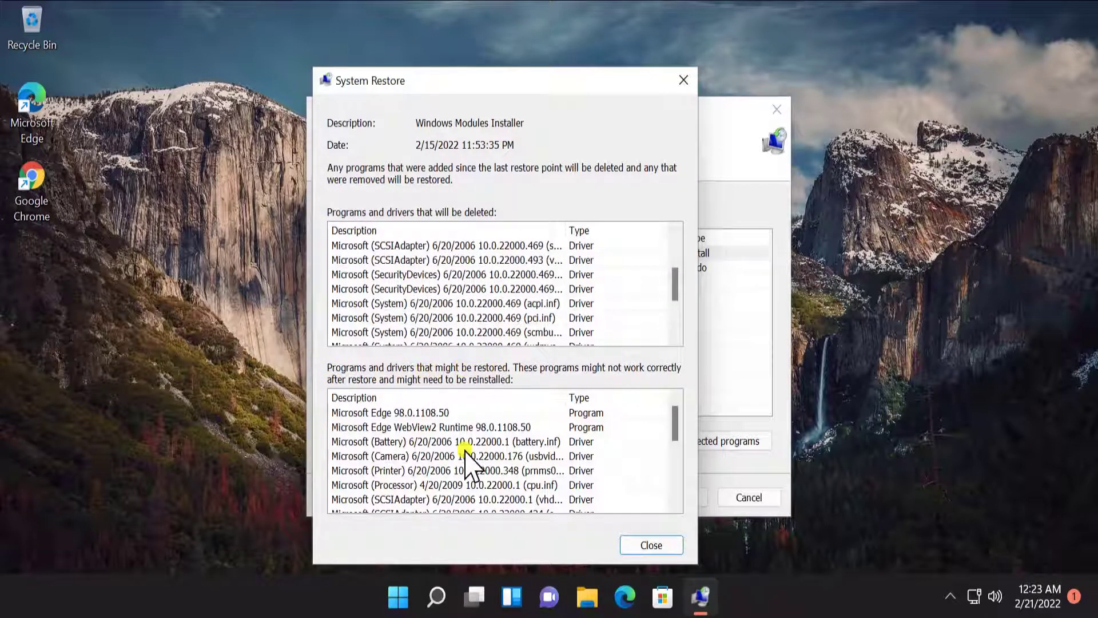
{"action": "scroll", "coordinate": [410, 429], "scroll_direction": "down", "scroll_amount": 3}
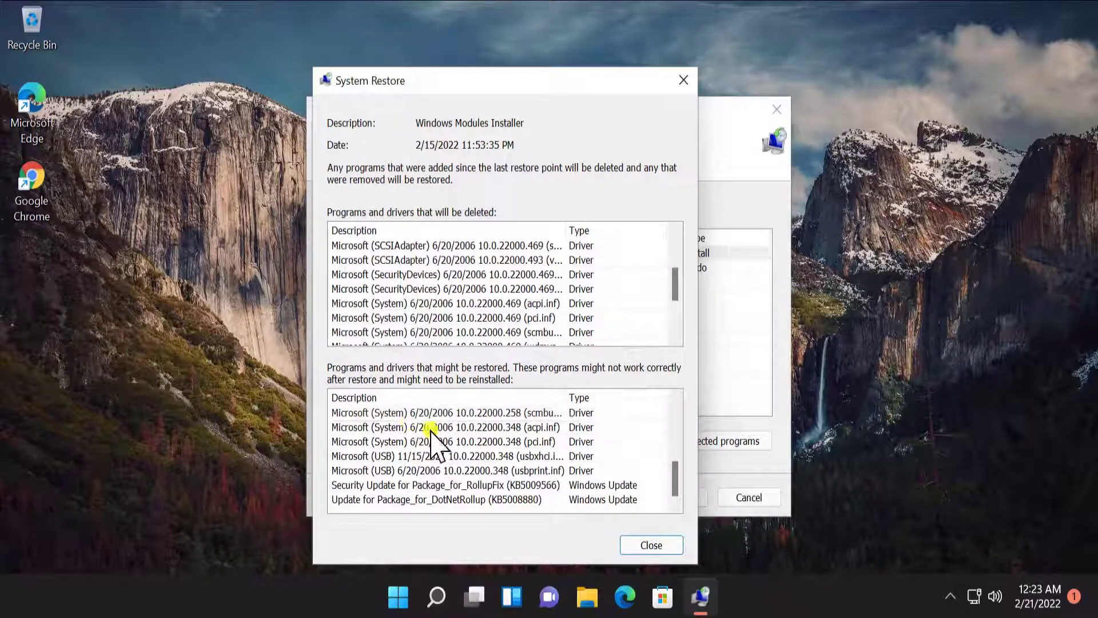
- Dismiss the scan results and close System Restore without restoring
{"action": "left_click", "coordinate": [652, 545]}
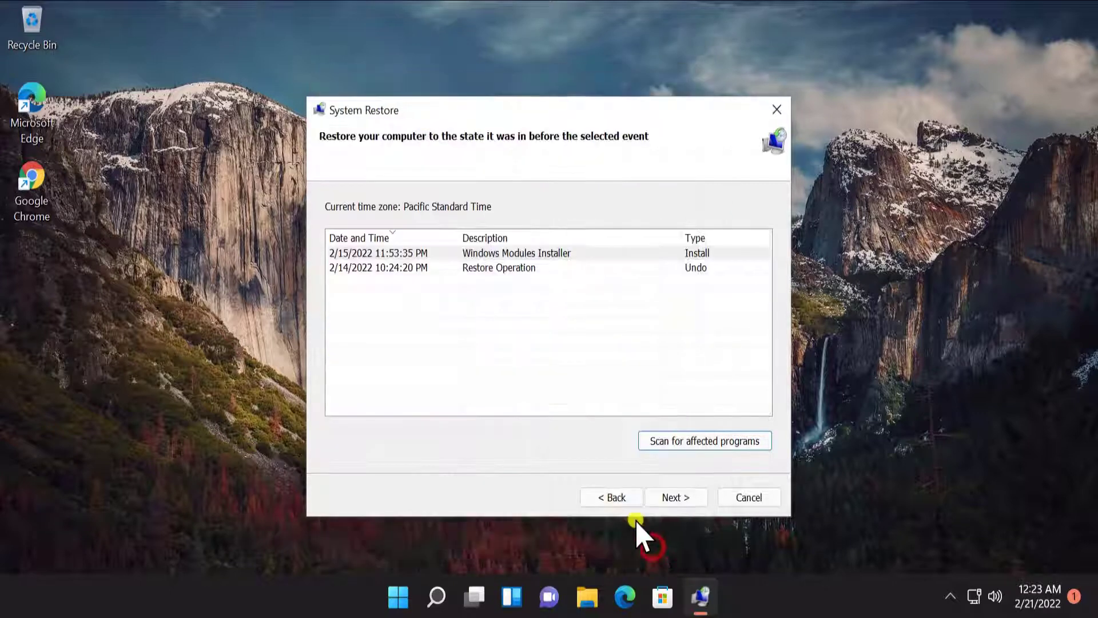
{"action": "left_click", "coordinate": [601, 253]}
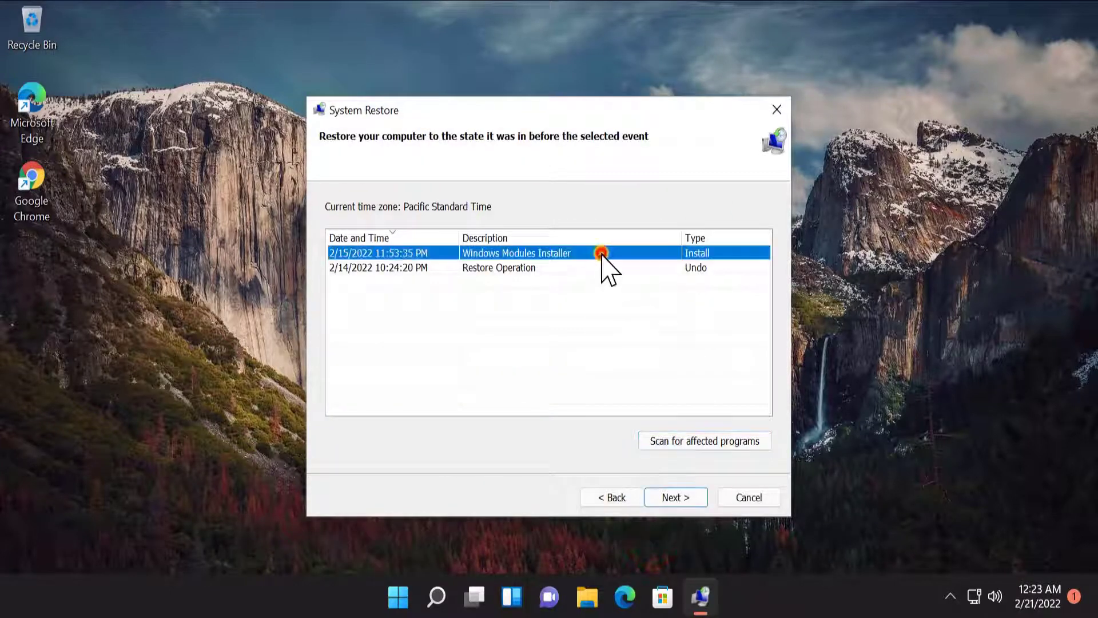
{"action": "left_click", "coordinate": [777, 111]}
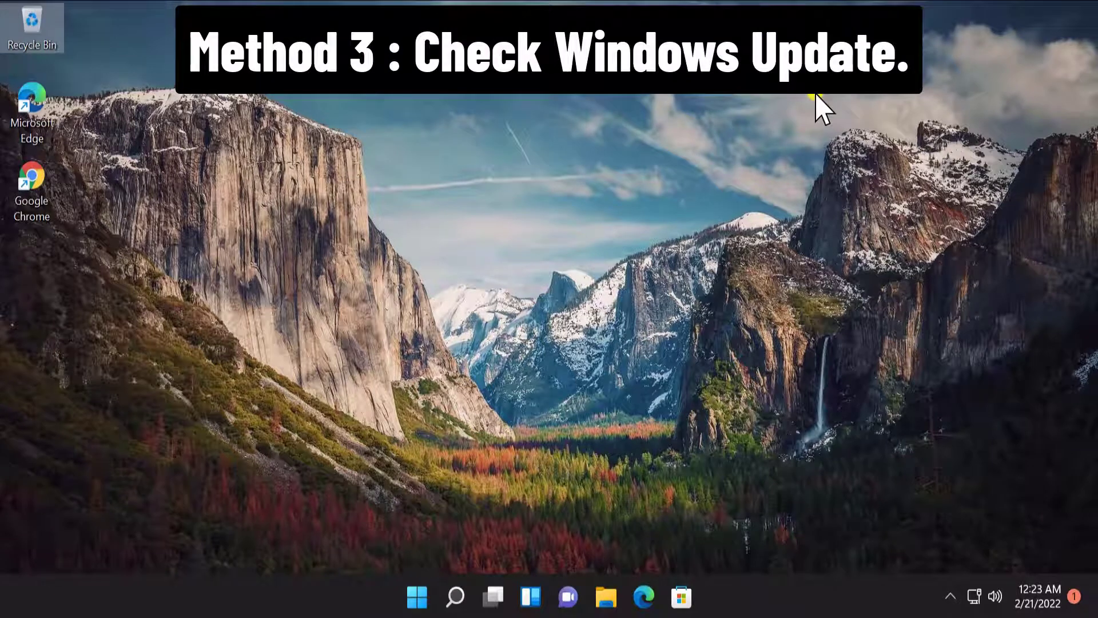
- Check the Windows Update page in Settings for pending updates, then close Settings
{"action": "left_click", "coordinate": [418, 597]}
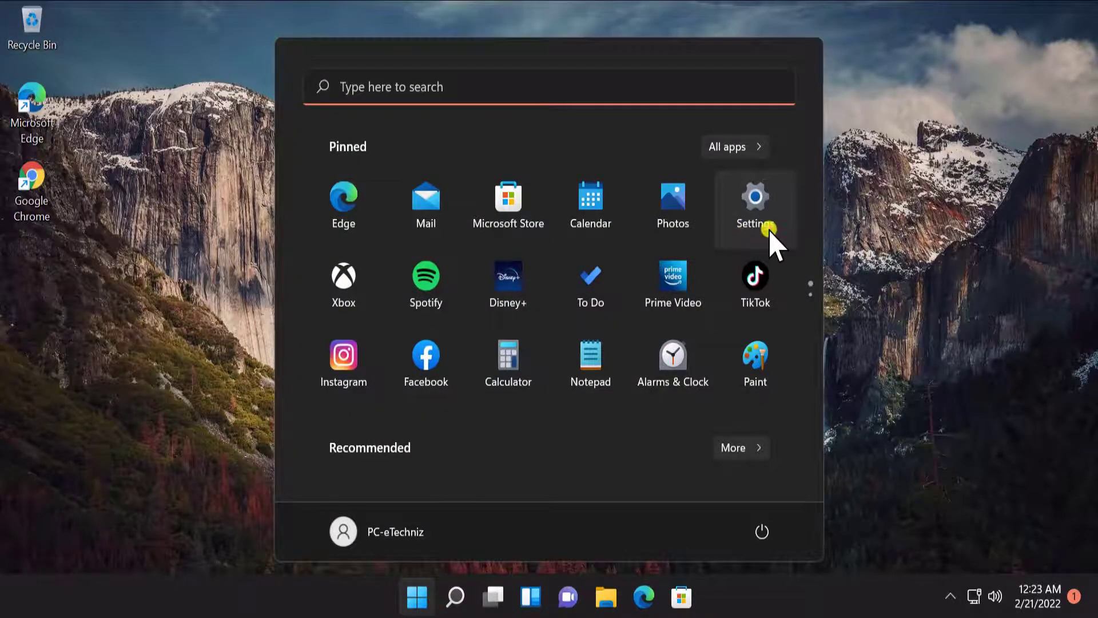
{"action": "left_click", "coordinate": [768, 231]}
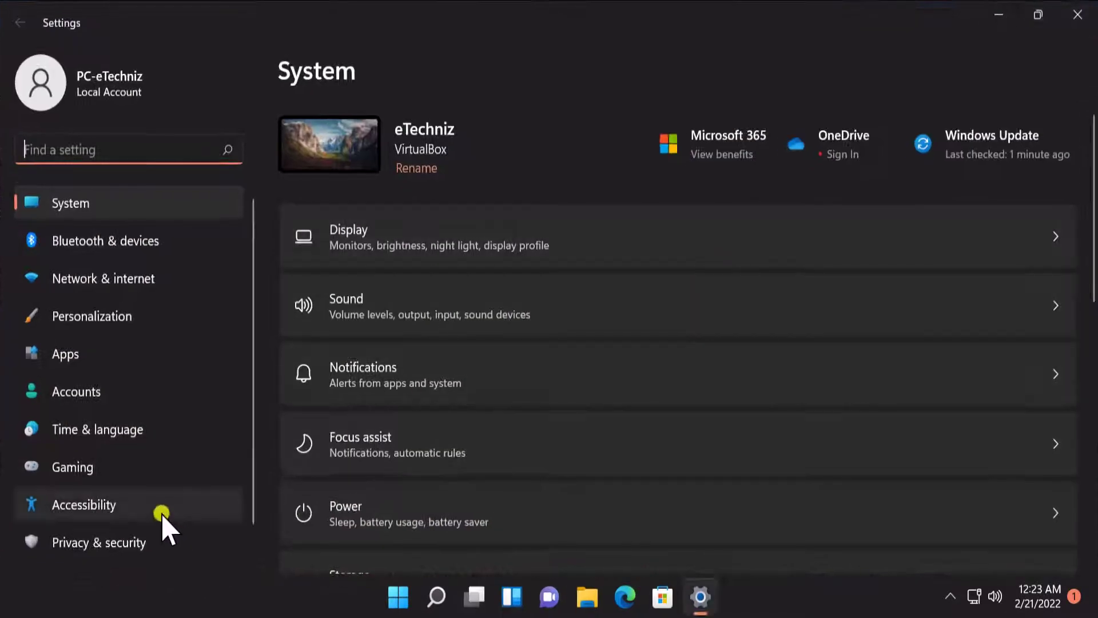
{"action": "scroll", "coordinate": [129, 524], "scroll_direction": "down", "scroll_amount": 2}
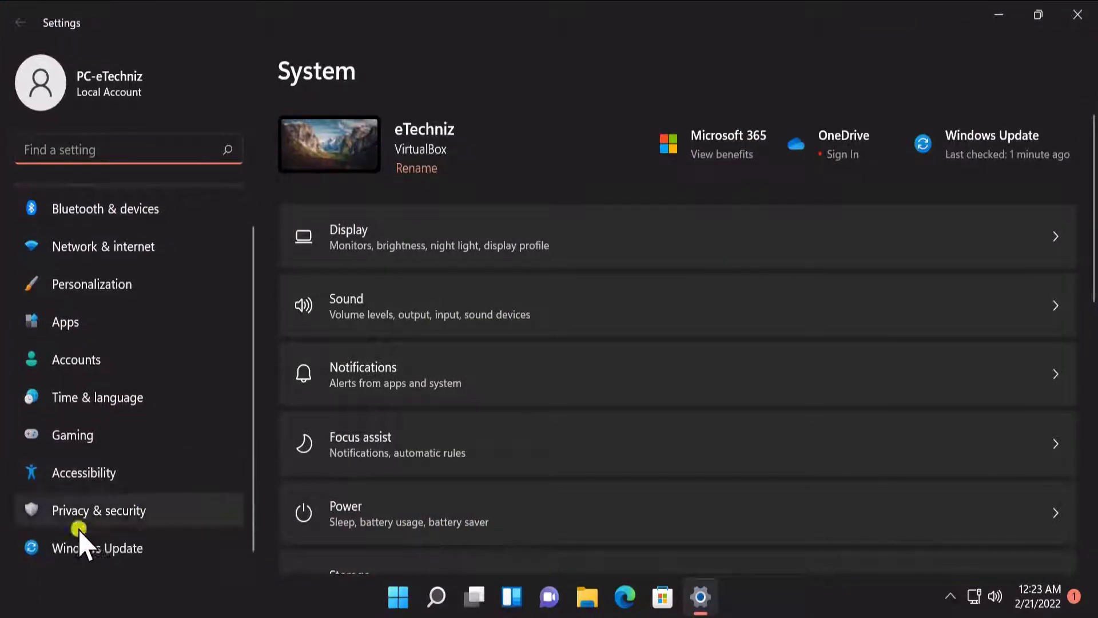
{"action": "left_click", "coordinate": [173, 547]}
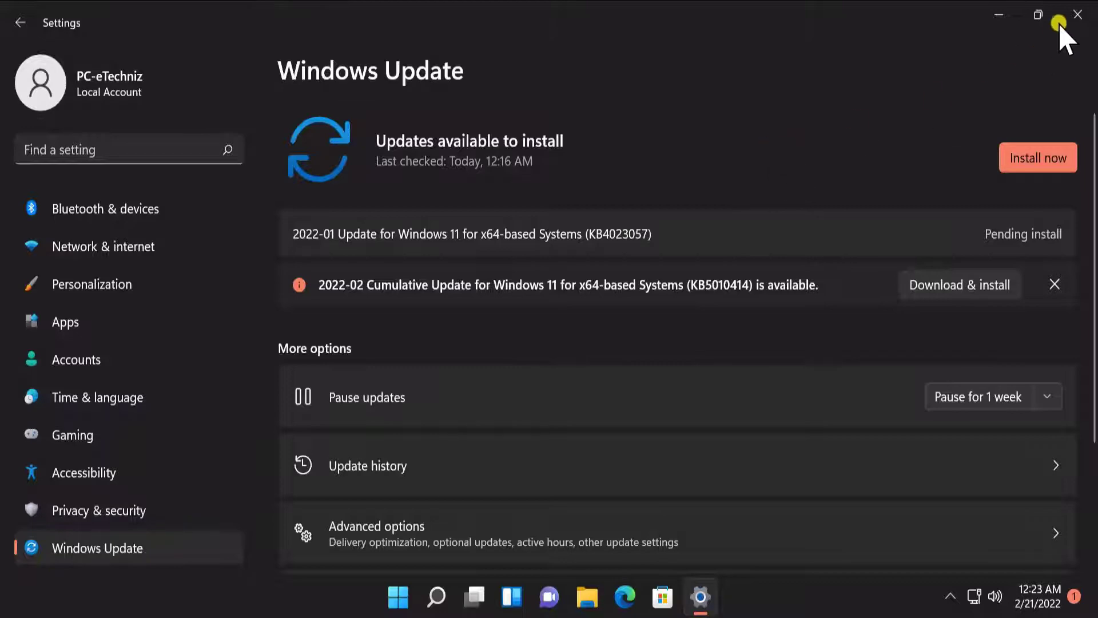
{"action": "left_click", "coordinate": [1079, 18]}
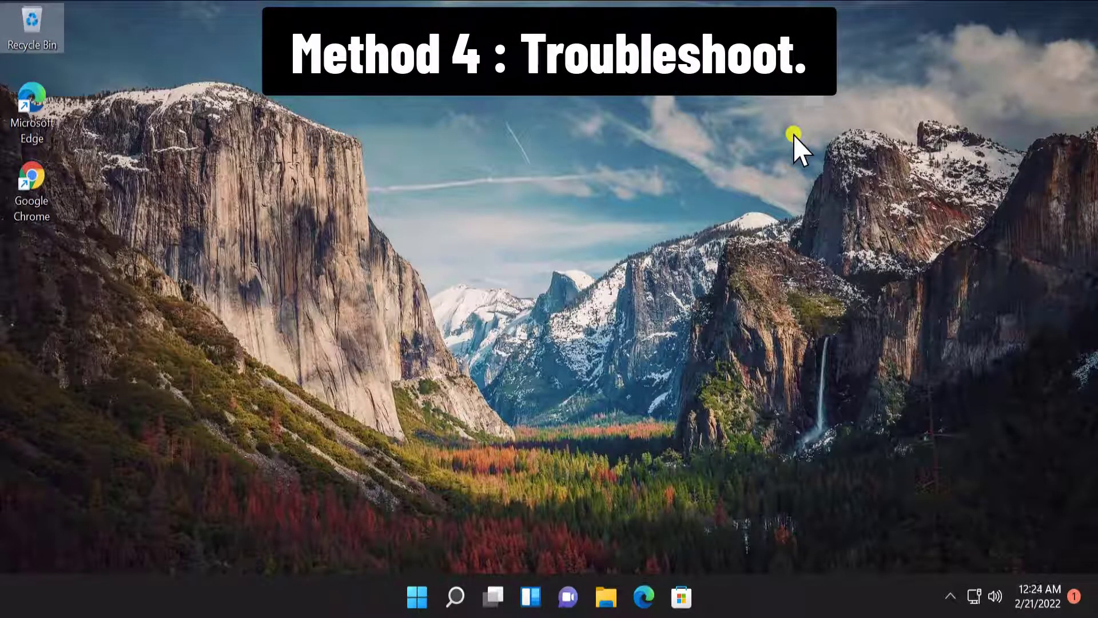
- Reopen Settings from Start and go to the Apps section
{"action": "left_click", "coordinate": [417, 596]}
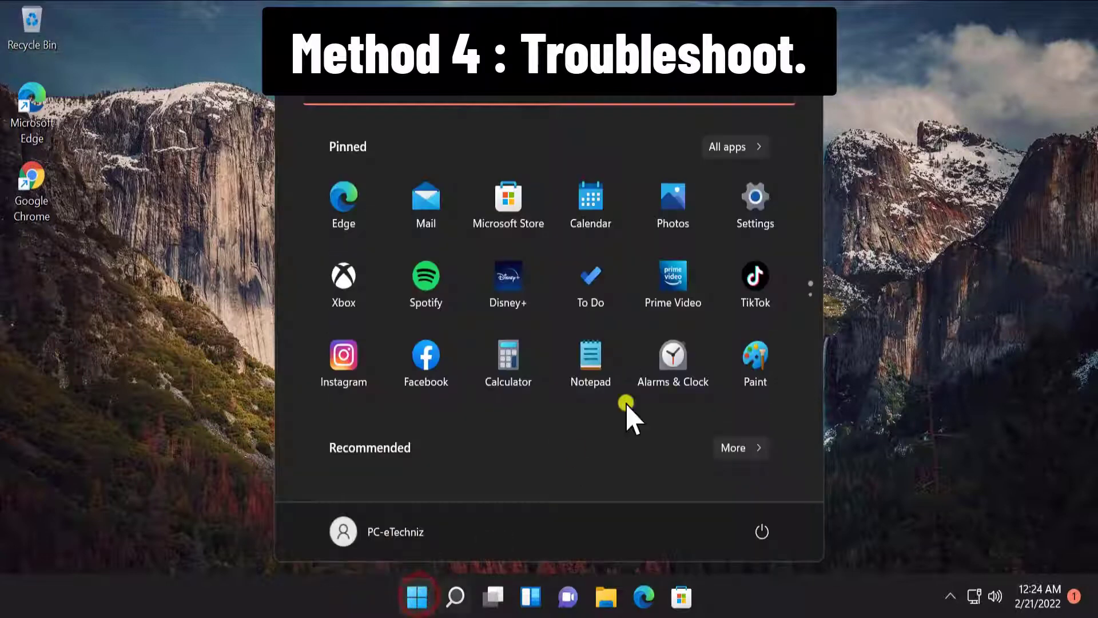
{"action": "left_click", "coordinate": [767, 229]}
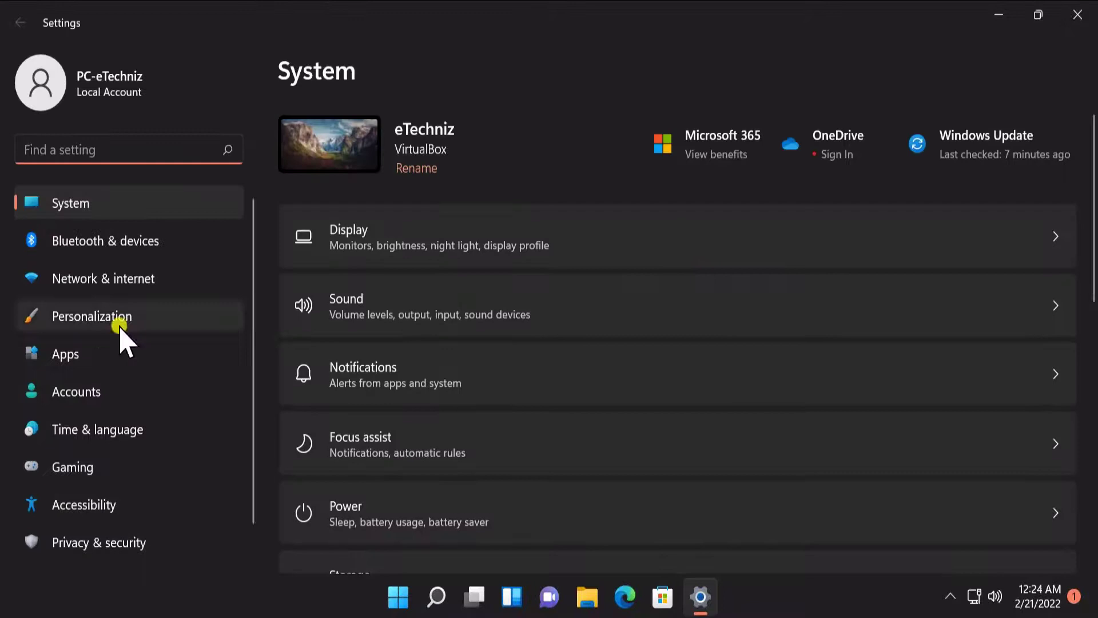
{"action": "left_click", "coordinate": [67, 354]}
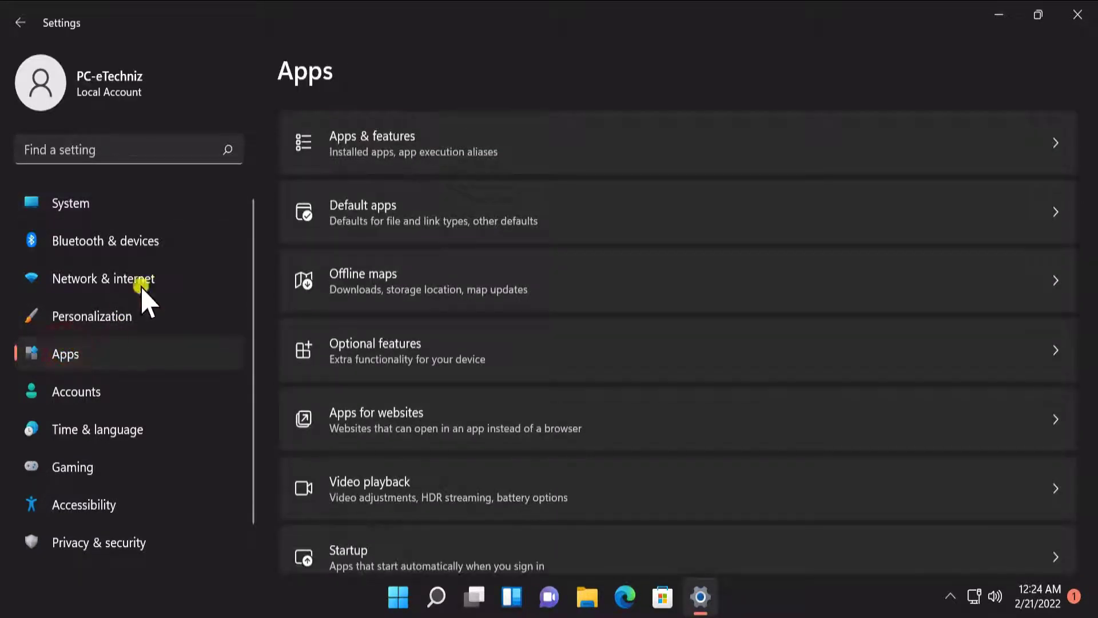
- From Apps & features, repair Microsoft Photos in Advanced options and cancel the Reset warning
{"action": "left_click", "coordinate": [730, 137]}
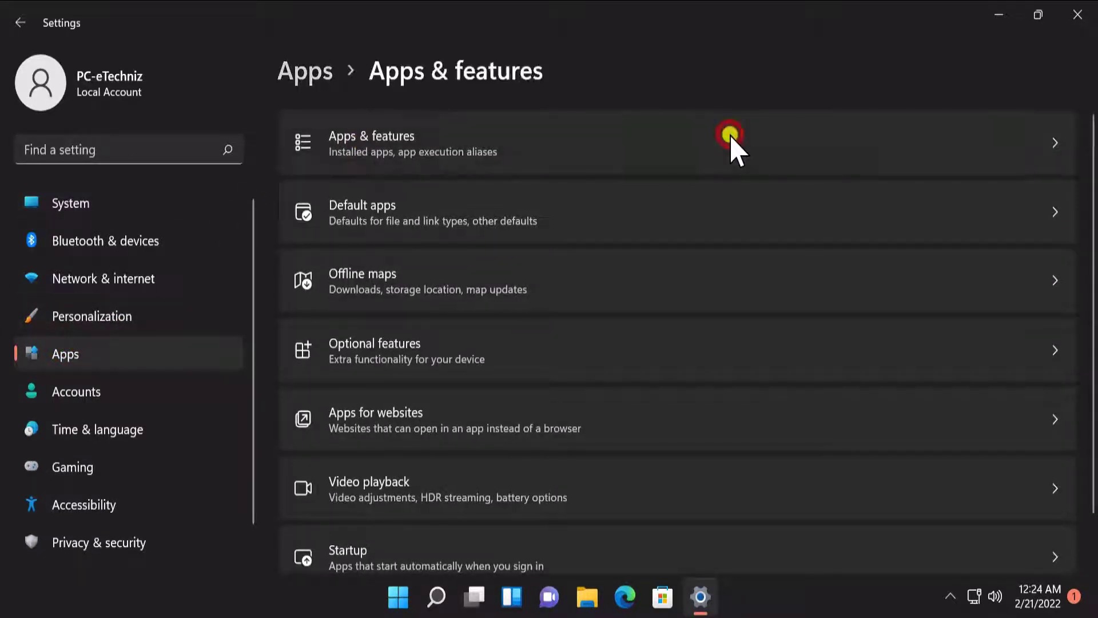
{"action": "scroll", "coordinate": [884, 317], "scroll_direction": "down", "scroll_amount": 1}
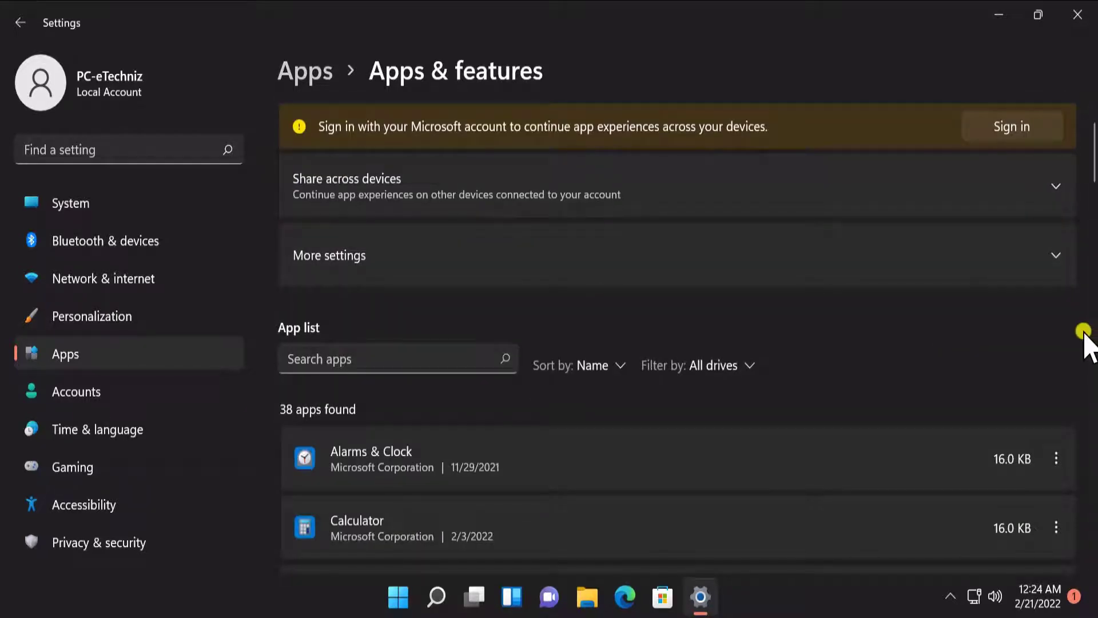
{"action": "scroll", "coordinate": [1086, 340], "scroll_direction": "down", "scroll_amount": 2}
{"action": "scroll", "coordinate": [1086, 339], "scroll_direction": "down", "scroll_amount": 2}
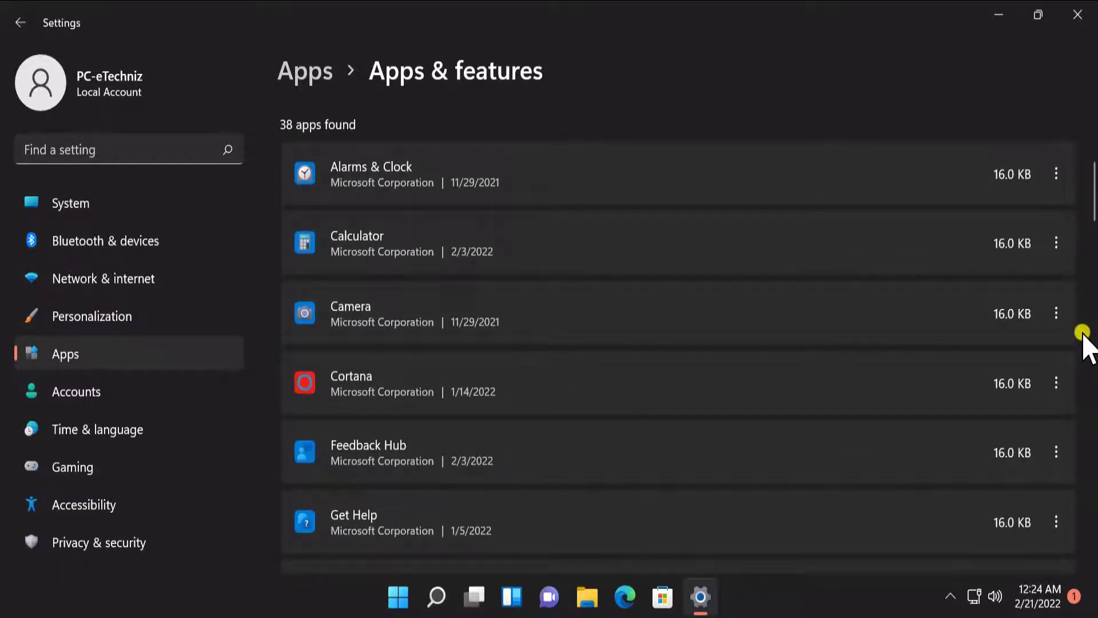
{"action": "scroll", "coordinate": [1085, 344], "scroll_direction": "down", "scroll_amount": 2}
{"action": "scroll", "coordinate": [1084, 343], "scroll_direction": "down", "scroll_amount": 2}
{"action": "scroll", "coordinate": [1085, 343], "scroll_direction": "down", "scroll_amount": 1}
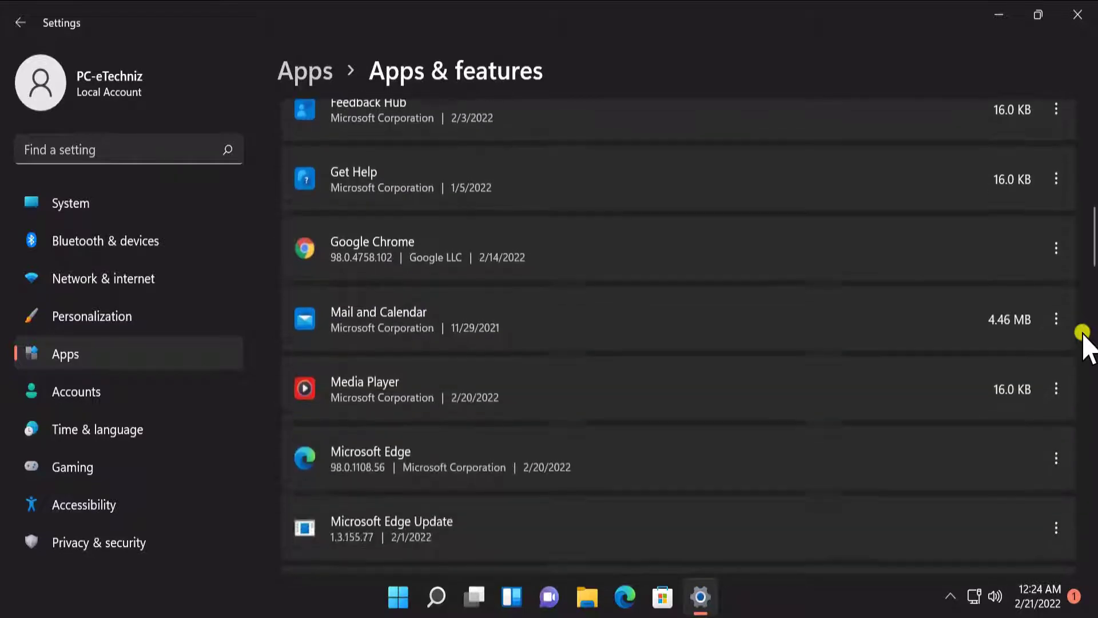
{"action": "scroll", "coordinate": [1084, 342], "scroll_direction": "down", "scroll_amount": 1}
{"action": "scroll", "coordinate": [1084, 341], "scroll_direction": "down", "scroll_amount": 1}
{"action": "scroll", "coordinate": [1085, 342], "scroll_direction": "down", "scroll_amount": 1}
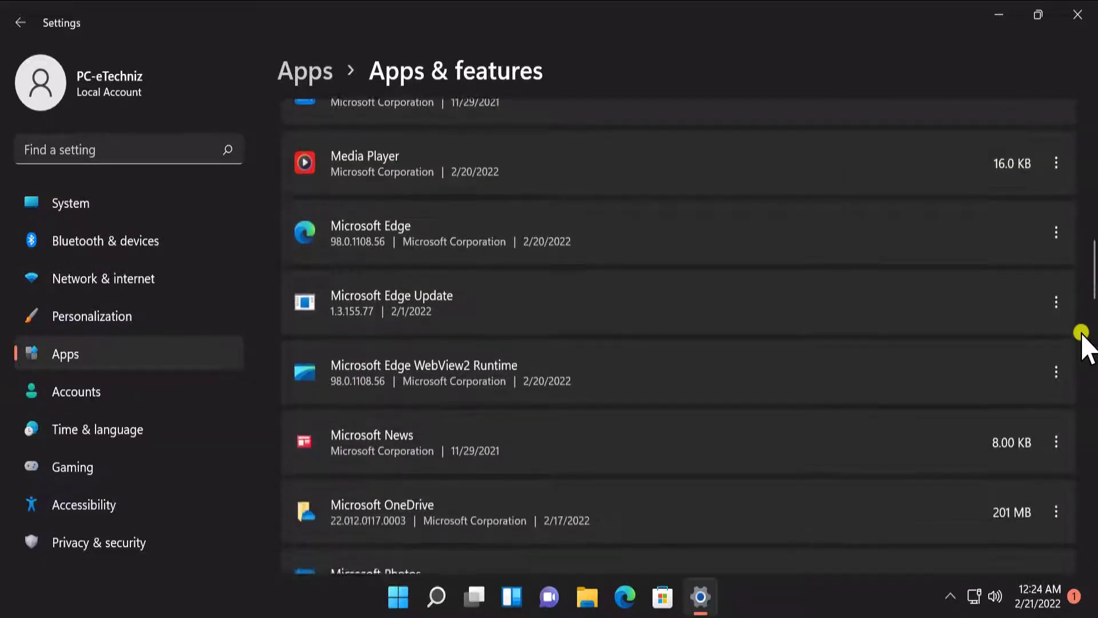
{"action": "scroll", "coordinate": [1085, 343], "scroll_direction": "down", "scroll_amount": 1}
{"action": "scroll", "coordinate": [1085, 344], "scroll_direction": "down", "scroll_amount": 1}
{"action": "scroll", "coordinate": [1082, 340], "scroll_direction": "down", "scroll_amount": 1}
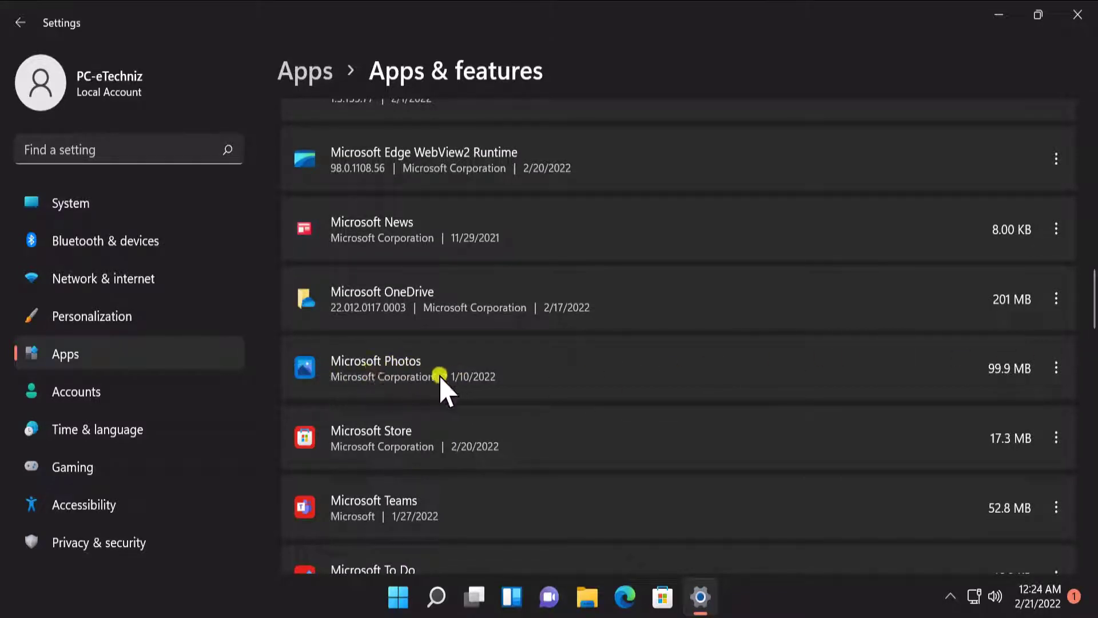
{"action": "left_click", "coordinate": [1056, 369]}
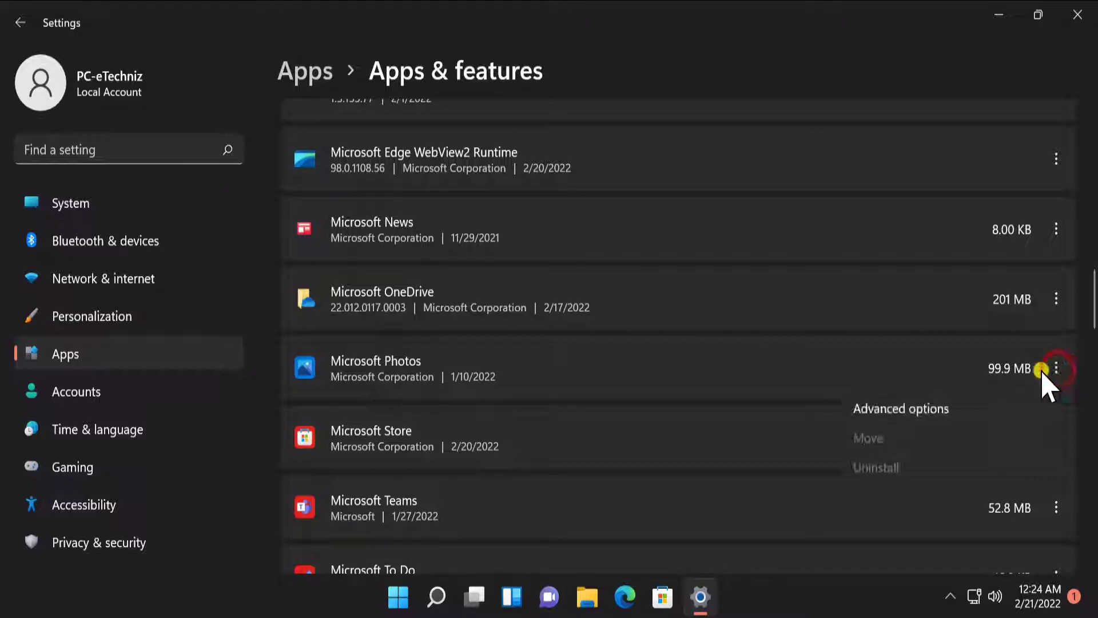
{"action": "left_click", "coordinate": [964, 410]}
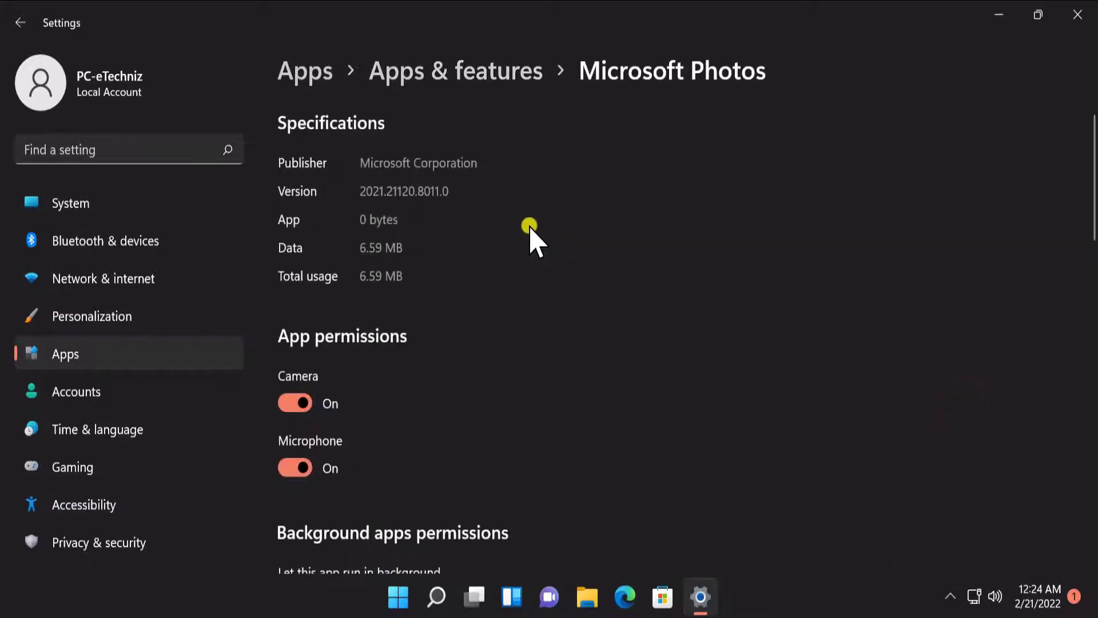
{"action": "scroll", "coordinate": [658, 343], "scroll_direction": "down", "scroll_amount": 1}
{"action": "scroll", "coordinate": [661, 343], "scroll_direction": "down", "scroll_amount": 2}
{"action": "scroll", "coordinate": [662, 344], "scroll_direction": "down", "scroll_amount": 2}
{"action": "scroll", "coordinate": [661, 343], "scroll_direction": "down", "scroll_amount": 2}
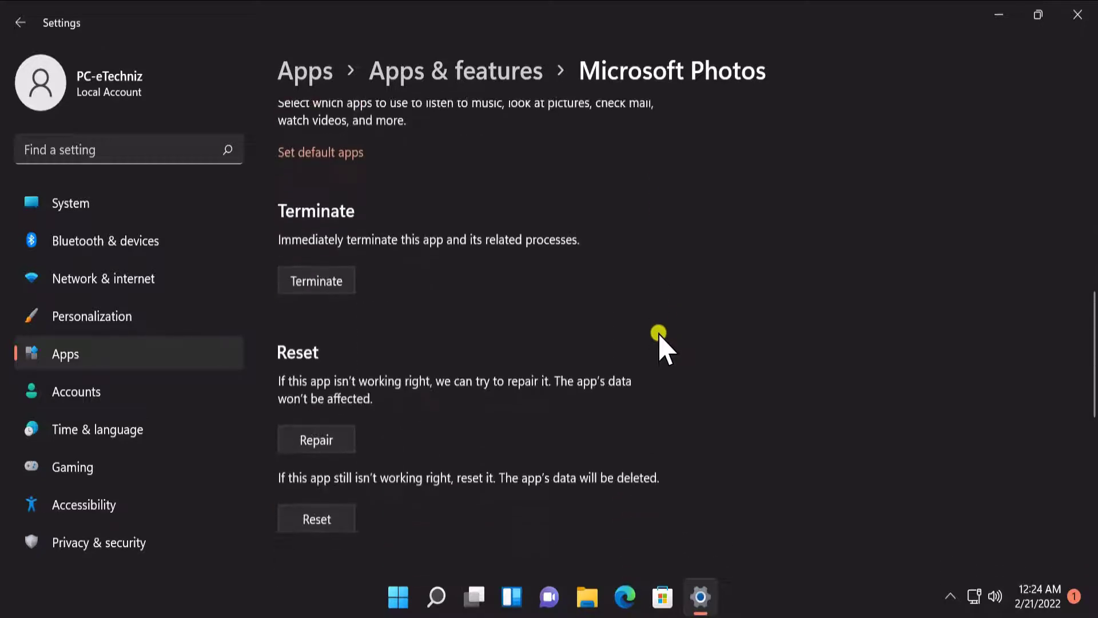
{"action": "scroll", "coordinate": [660, 343], "scroll_direction": "down", "scroll_amount": 1}
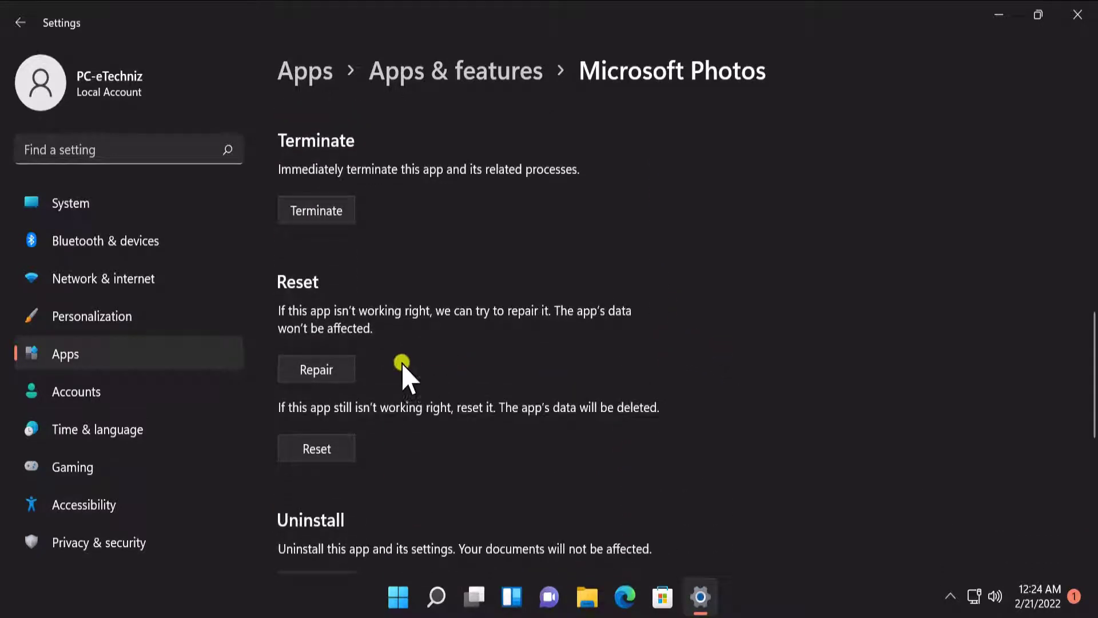
{"action": "left_click", "coordinate": [340, 374]}
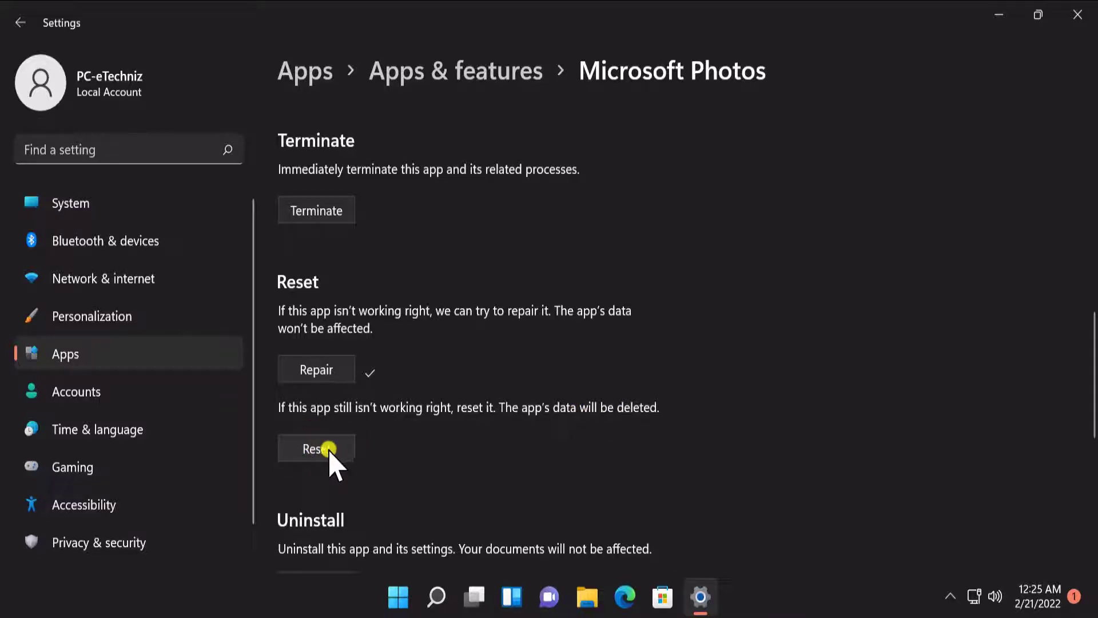
{"action": "left_click", "coordinate": [332, 452]}
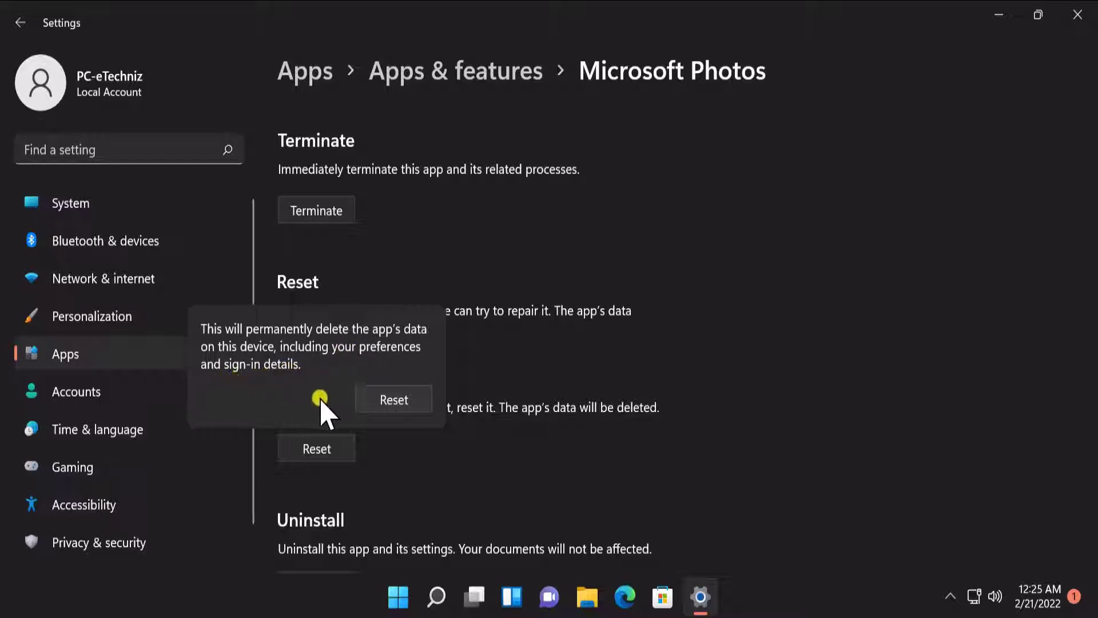
{"action": "left_click", "coordinate": [774, 293]}
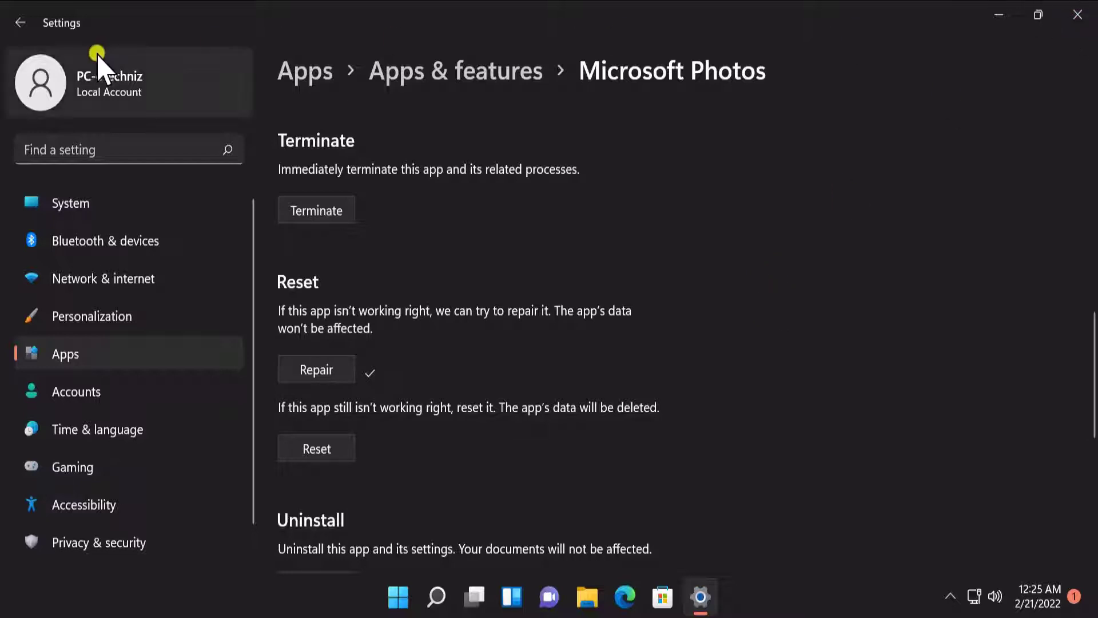
- Go to System > Troubleshoot > Other troubleshooters in Settings
{"action": "left_click", "coordinate": [20, 22]}
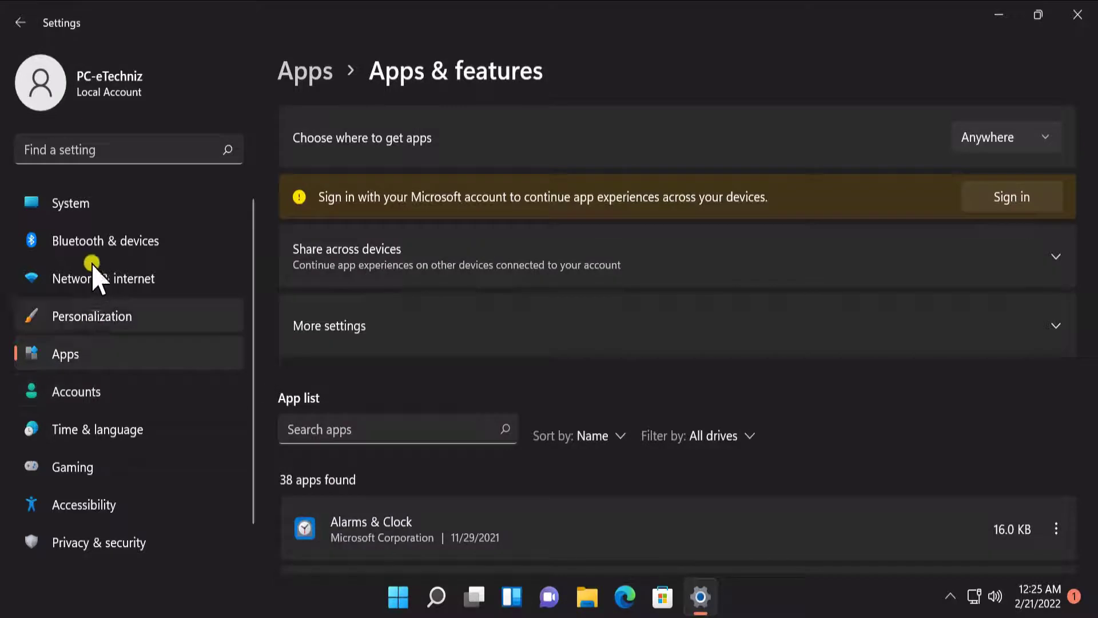
{"action": "left_click", "coordinate": [69, 203]}
{"action": "scroll", "coordinate": [571, 262], "scroll_direction": "down", "scroll_amount": 2}
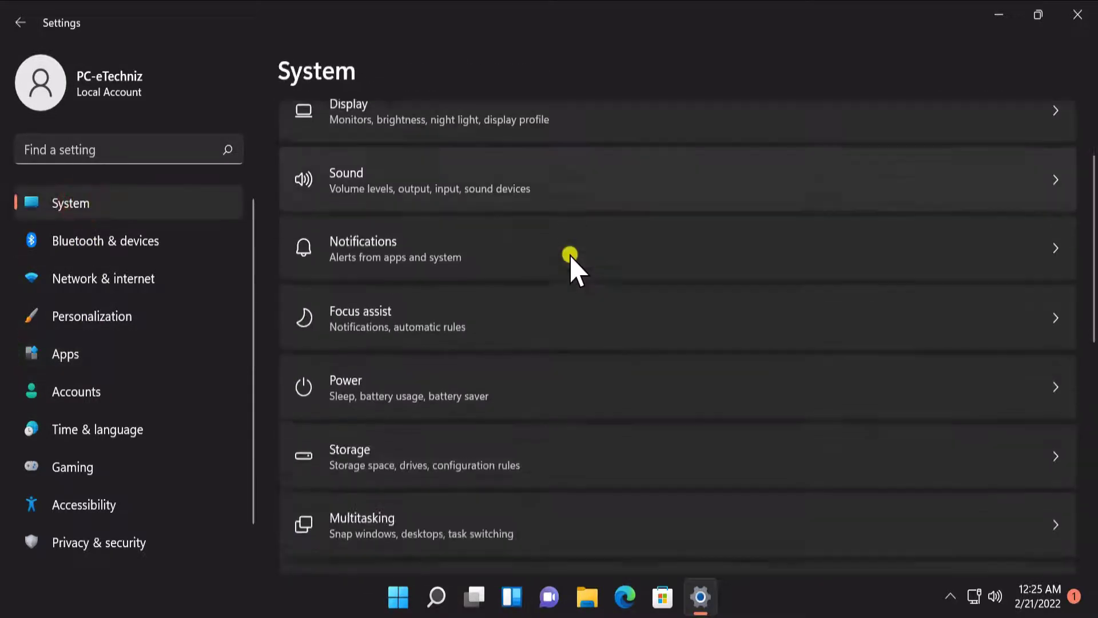
{"action": "scroll", "coordinate": [574, 257], "scroll_direction": "down", "scroll_amount": 2}
{"action": "scroll", "coordinate": [574, 261], "scroll_direction": "down", "scroll_amount": 2}
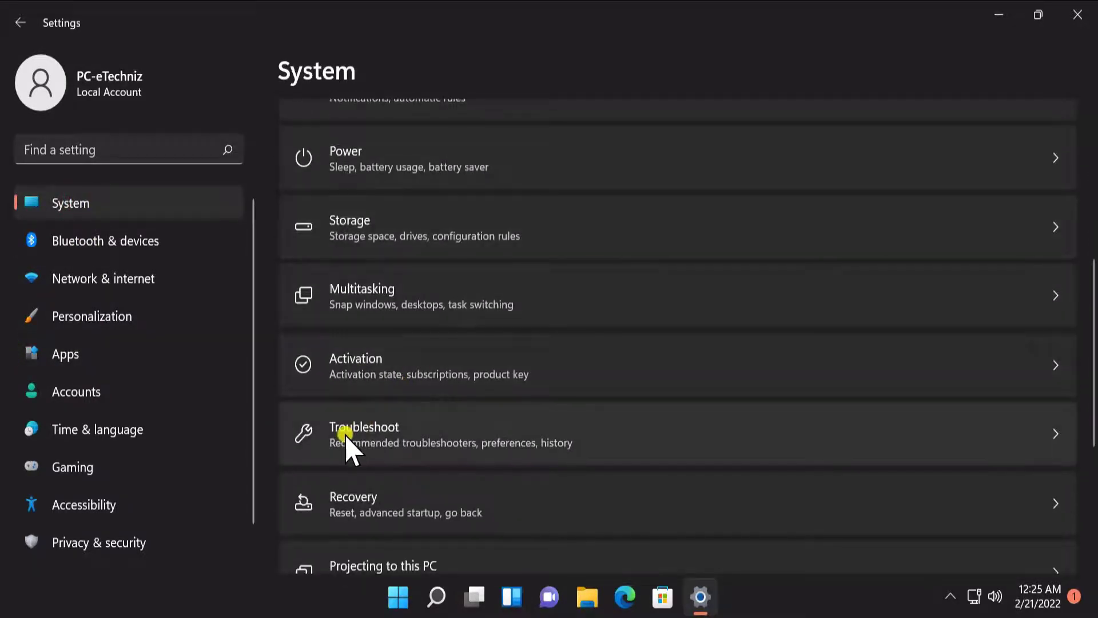
{"action": "left_click", "coordinate": [521, 432]}
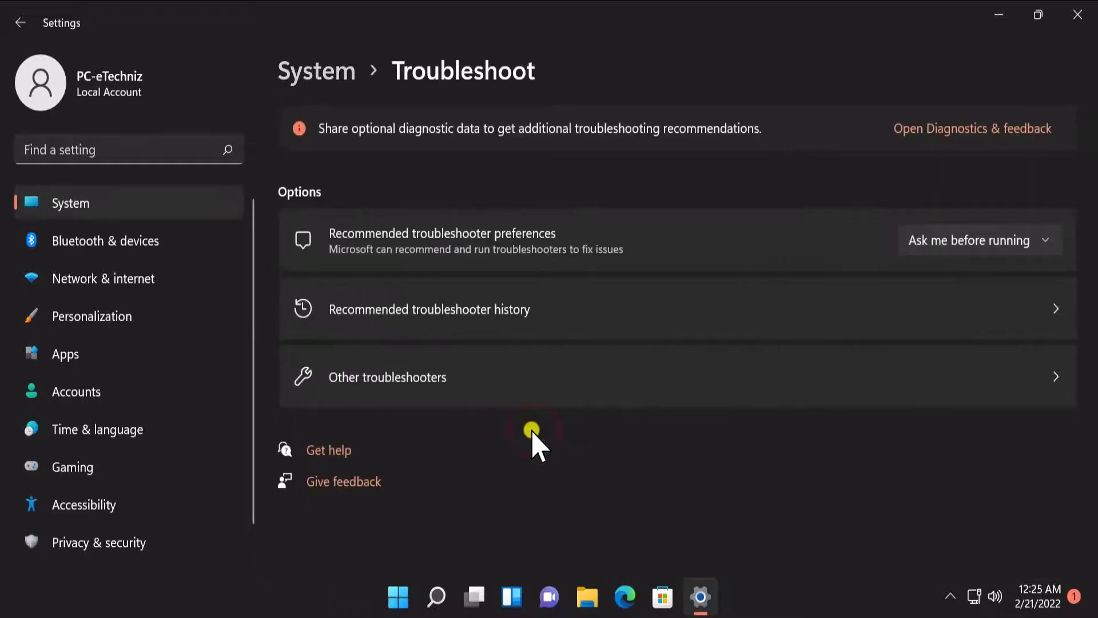
{"action": "left_click", "coordinate": [537, 391]}
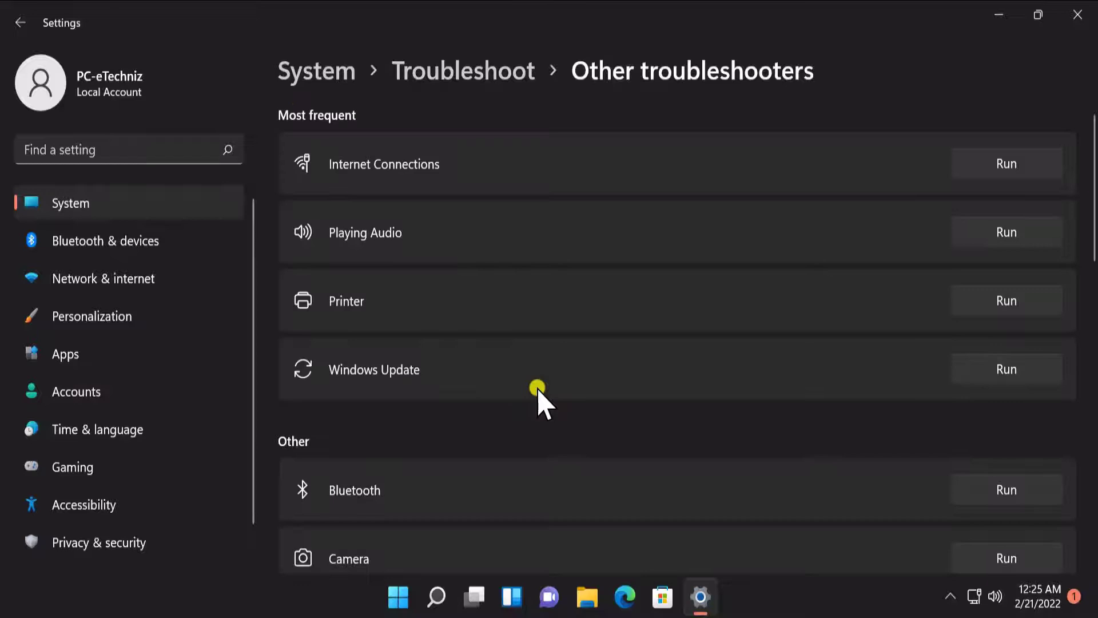
{"action": "scroll", "coordinate": [537, 391], "scroll_direction": "down", "scroll_amount": 1}
{"action": "scroll", "coordinate": [530, 409], "scroll_direction": "down", "scroll_amount": 3}
{"action": "scroll", "coordinate": [530, 408], "scroll_direction": "down", "scroll_amount": 3}
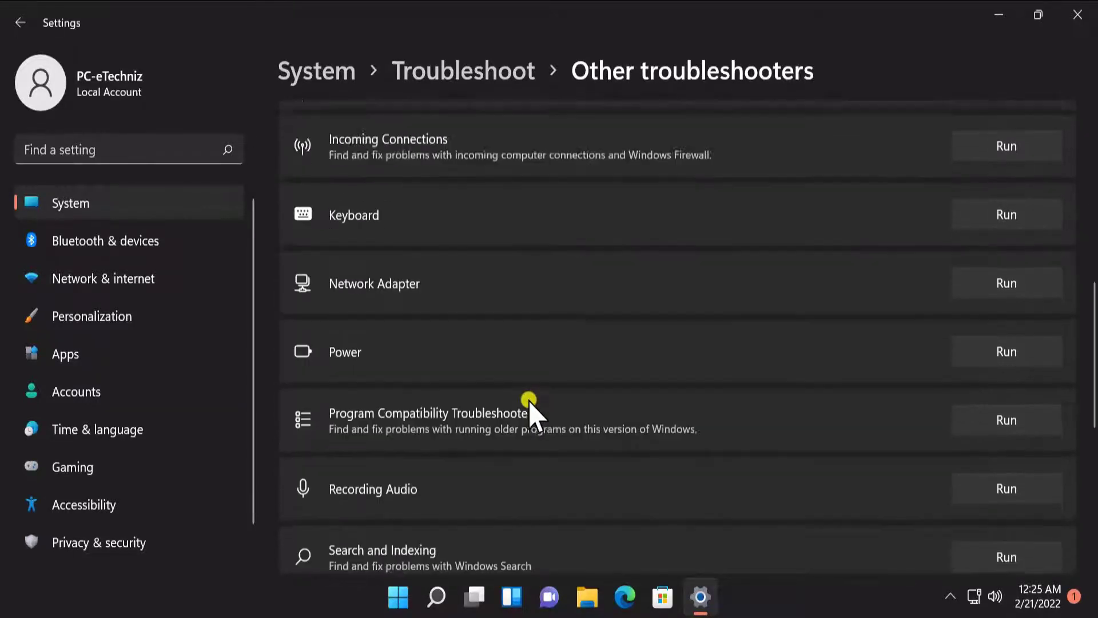
{"action": "scroll", "coordinate": [531, 405], "scroll_direction": "down", "scroll_amount": 2}
{"action": "scroll", "coordinate": [532, 411], "scroll_direction": "down", "scroll_amount": 2}
{"action": "scroll", "coordinate": [534, 412], "scroll_direction": "down", "scroll_amount": 1}
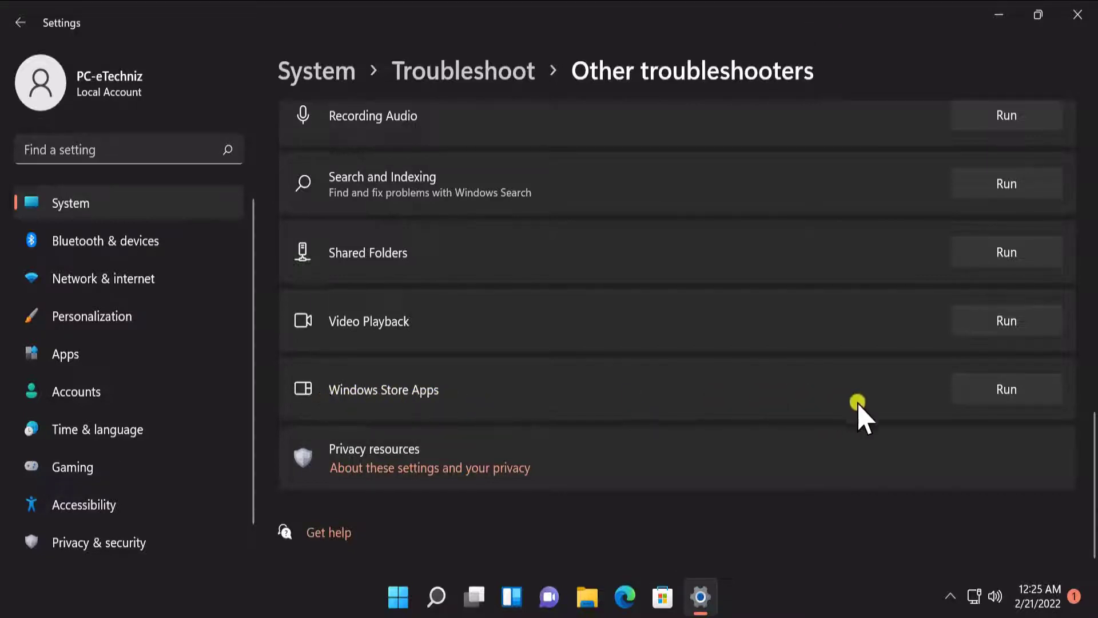
- Run the Windows Store Apps troubleshooter, then close it and Settings
{"action": "left_click", "coordinate": [1006, 390]}
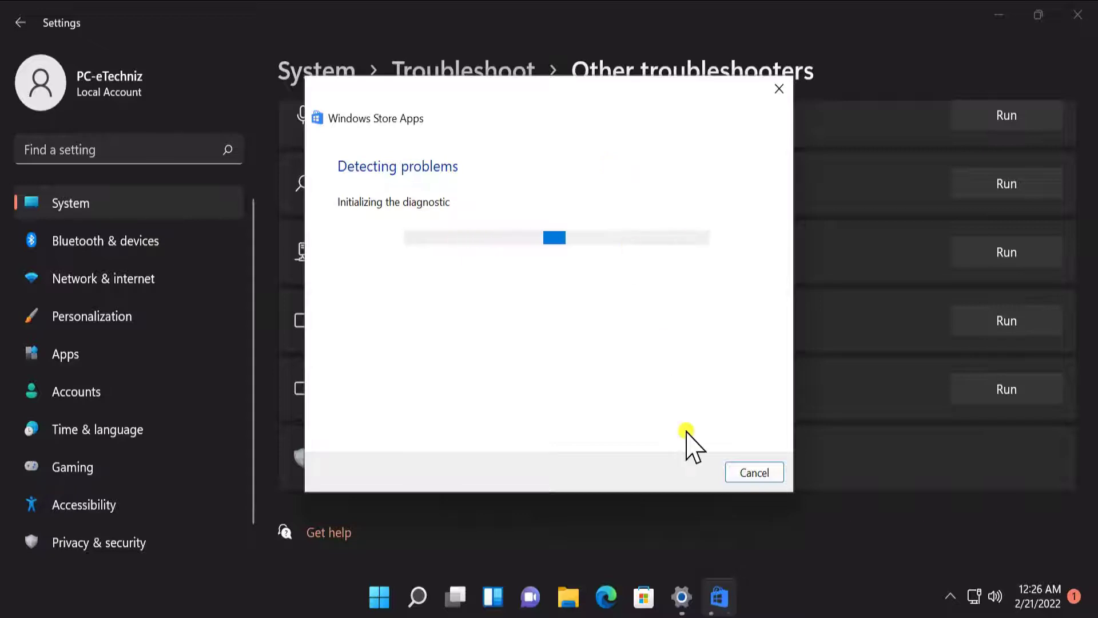
{"action": "left_click", "coordinate": [754, 472]}
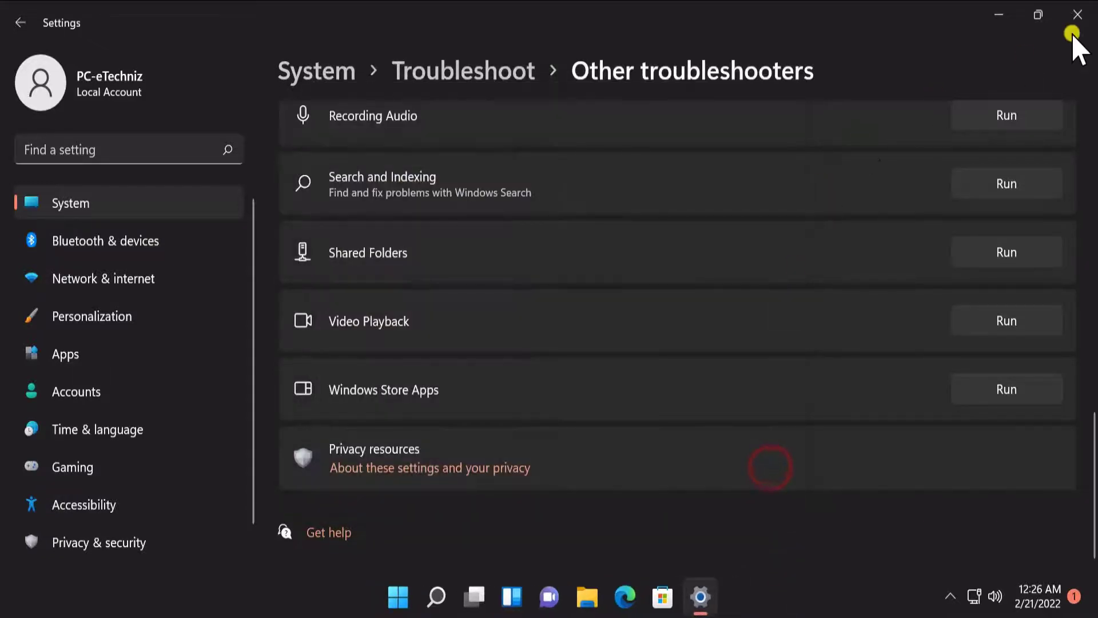
{"action": "left_click", "coordinate": [1077, 20]}
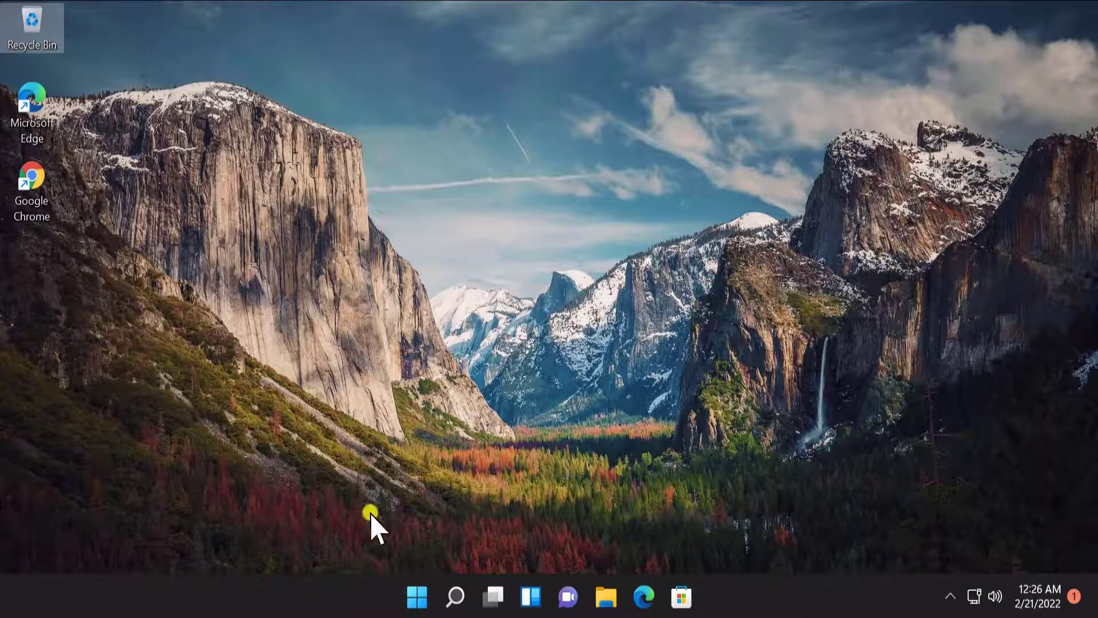
- Launch Services from Start search and locate the Windows Update service
{"action": "left_click", "coordinate": [417, 598]}
{"action": "type", "text": "s"}
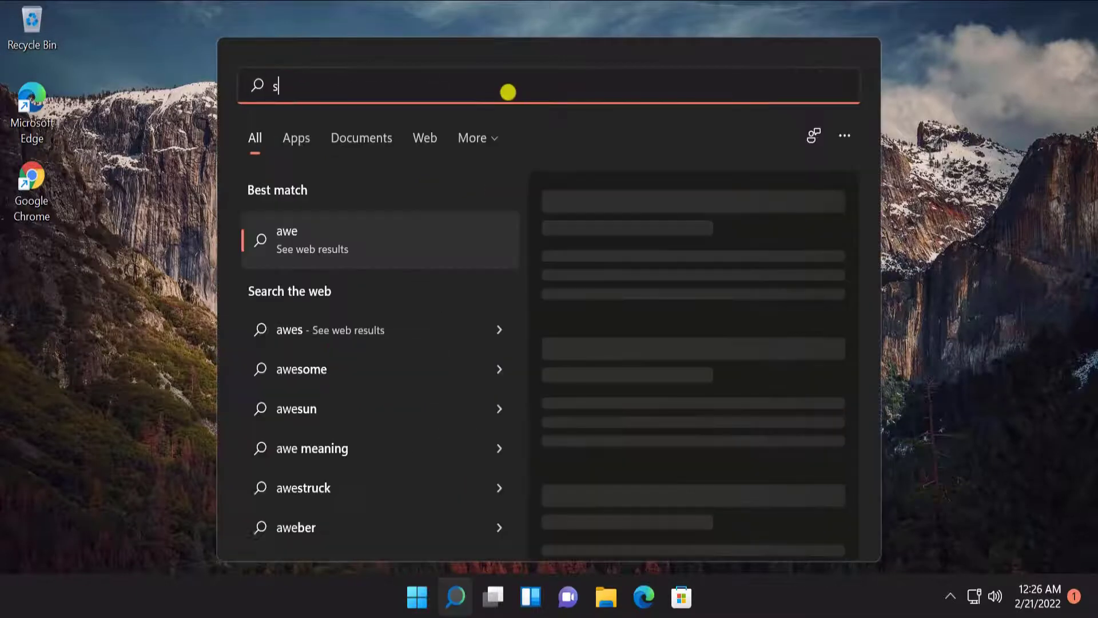
{"action": "type", "text": "er"}
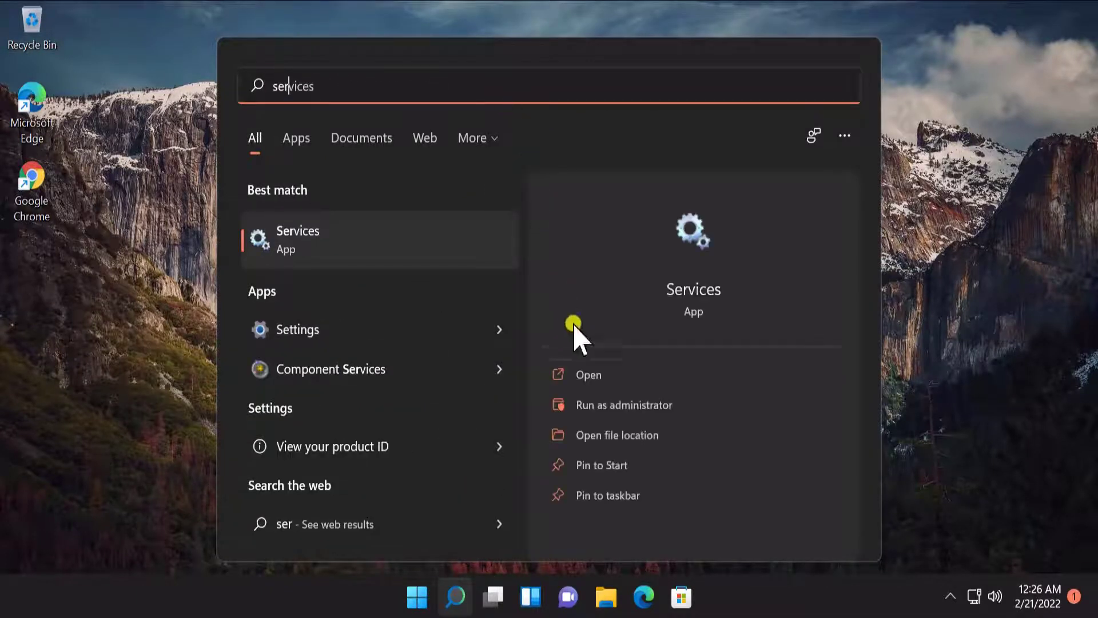
{"action": "left_click", "coordinate": [645, 374]}
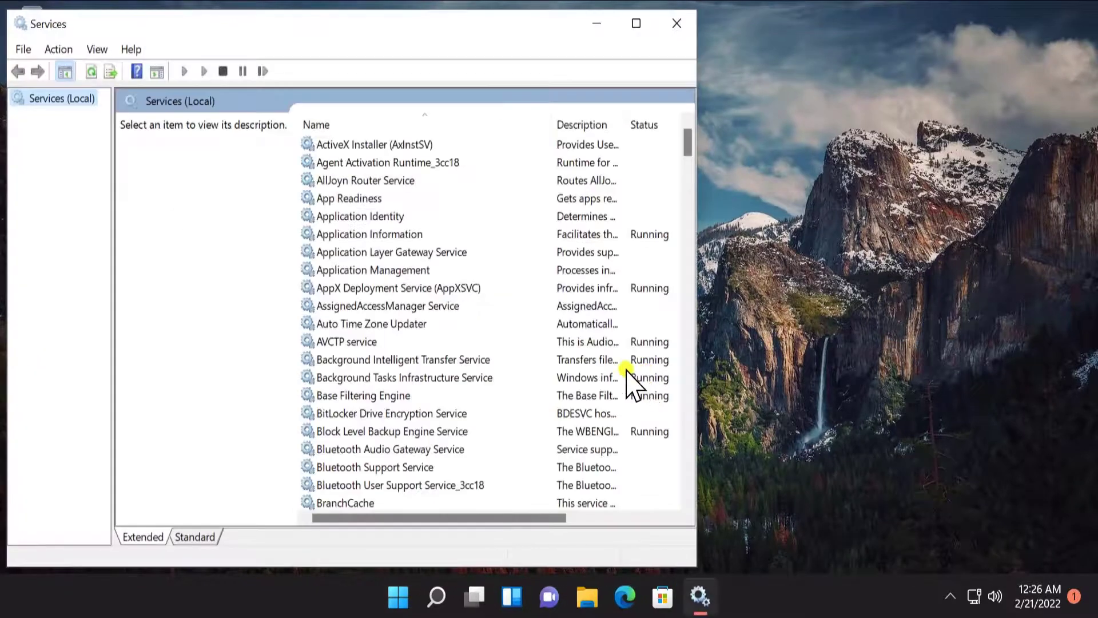
{"action": "left_click", "coordinate": [367, 221]}
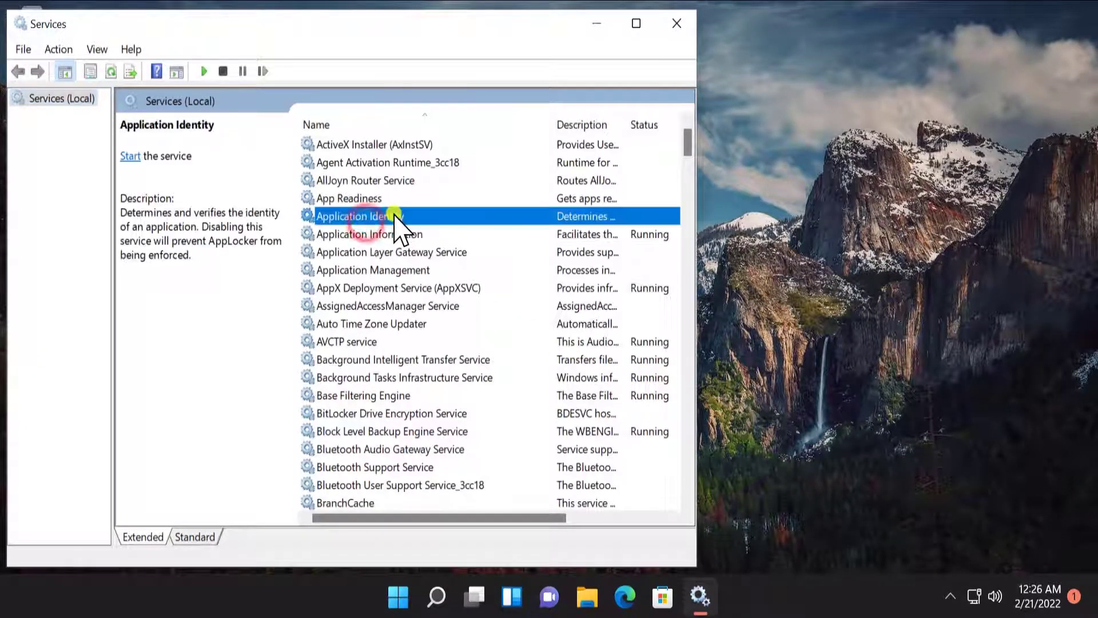
{"action": "key", "text": "w"}
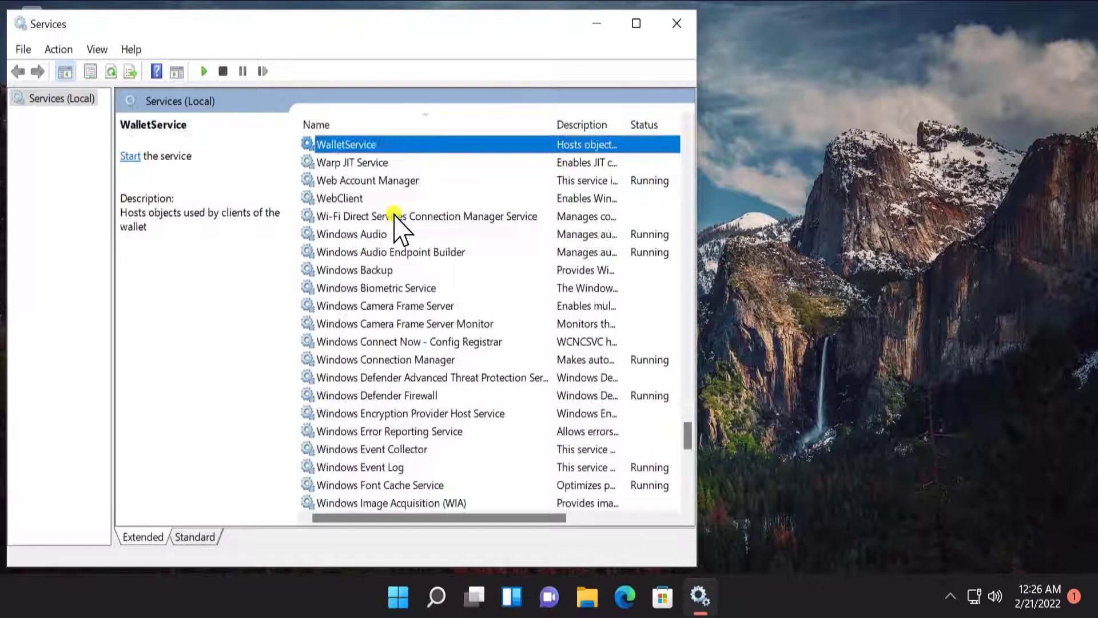
{"action": "scroll", "coordinate": [415, 356], "scroll_direction": "down", "scroll_amount": 2}
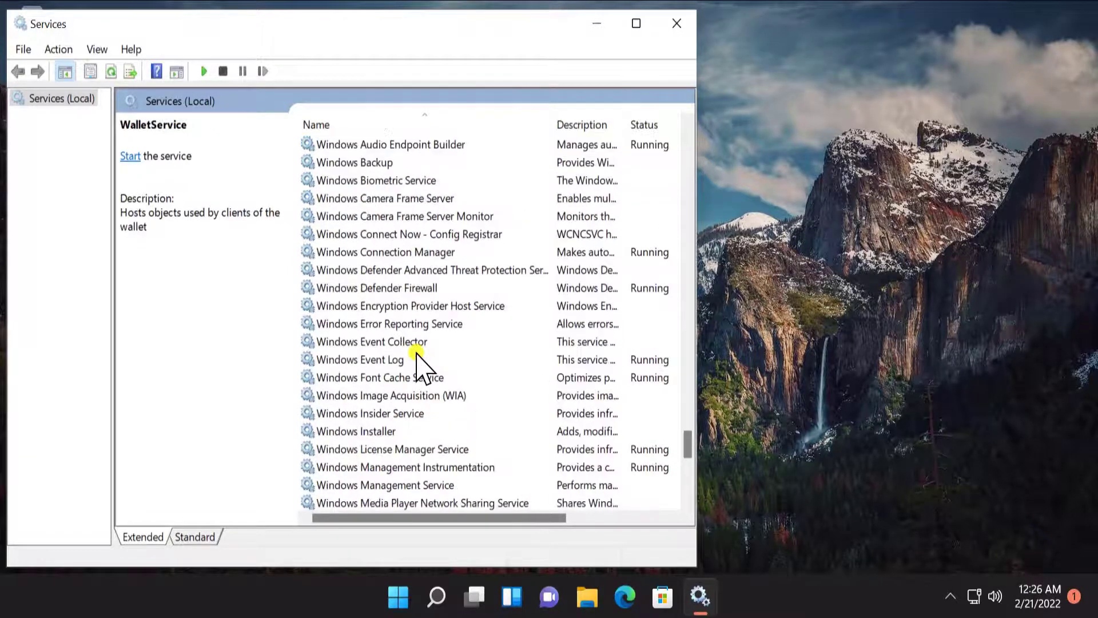
{"action": "scroll", "coordinate": [416, 361], "scroll_direction": "down", "scroll_amount": 5}
{"action": "scroll", "coordinate": [416, 357], "scroll_direction": "down", "scroll_amount": 1}
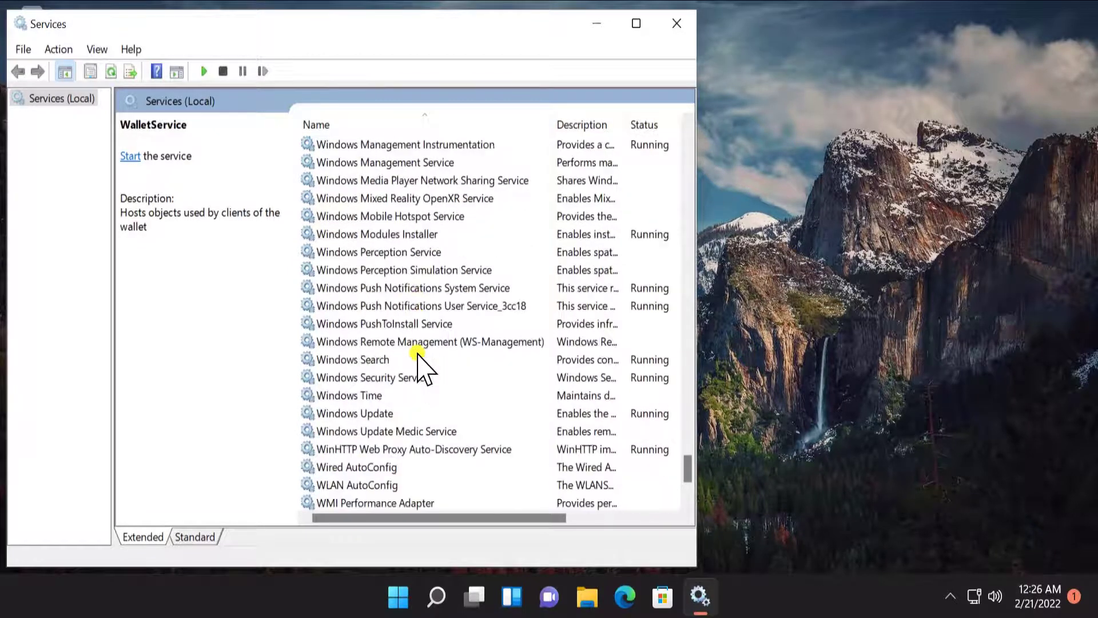
{"action": "left_click", "coordinate": [335, 396]}
{"action": "left_click", "coordinate": [349, 416]}
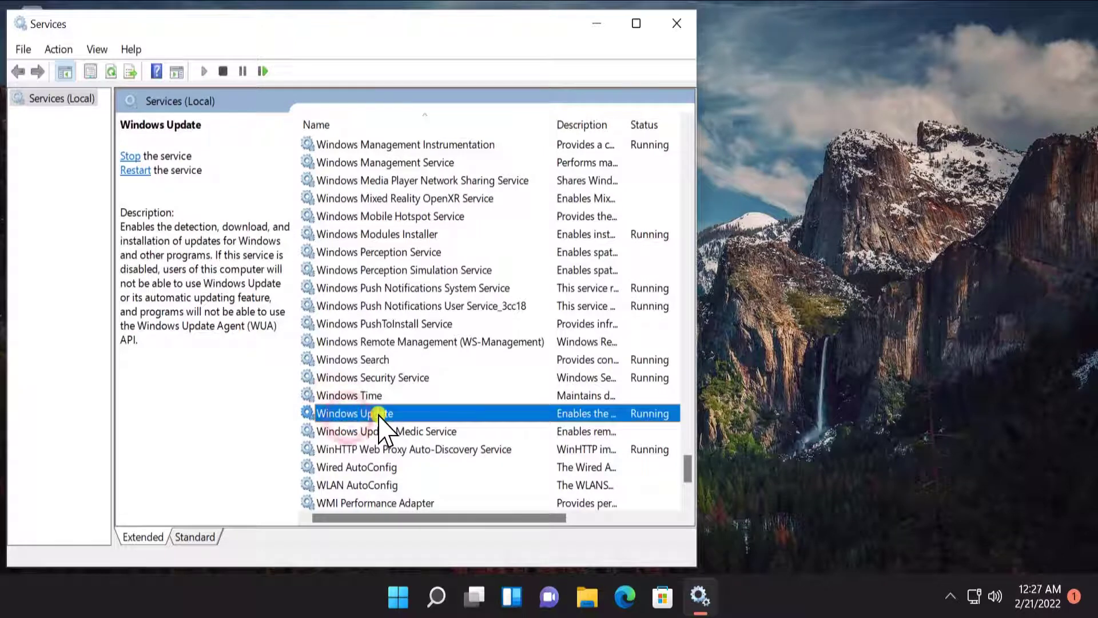
- Confirm Windows Update is set to Automatic in its Properties, then close Services
{"action": "right_click", "coordinate": [402, 414]}
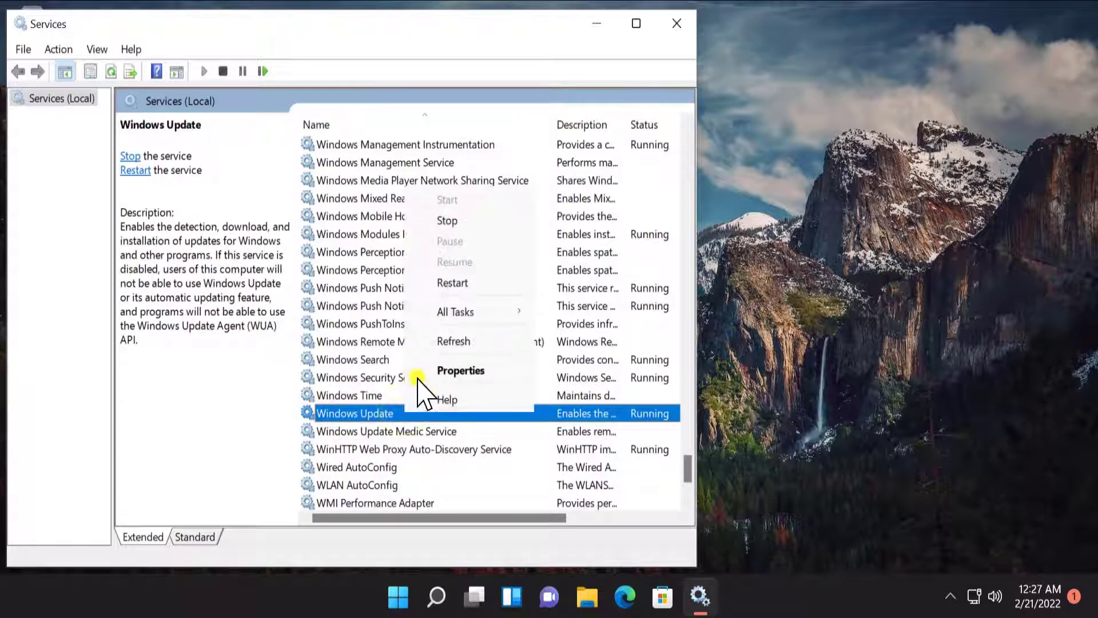
{"action": "left_click", "coordinate": [477, 373]}
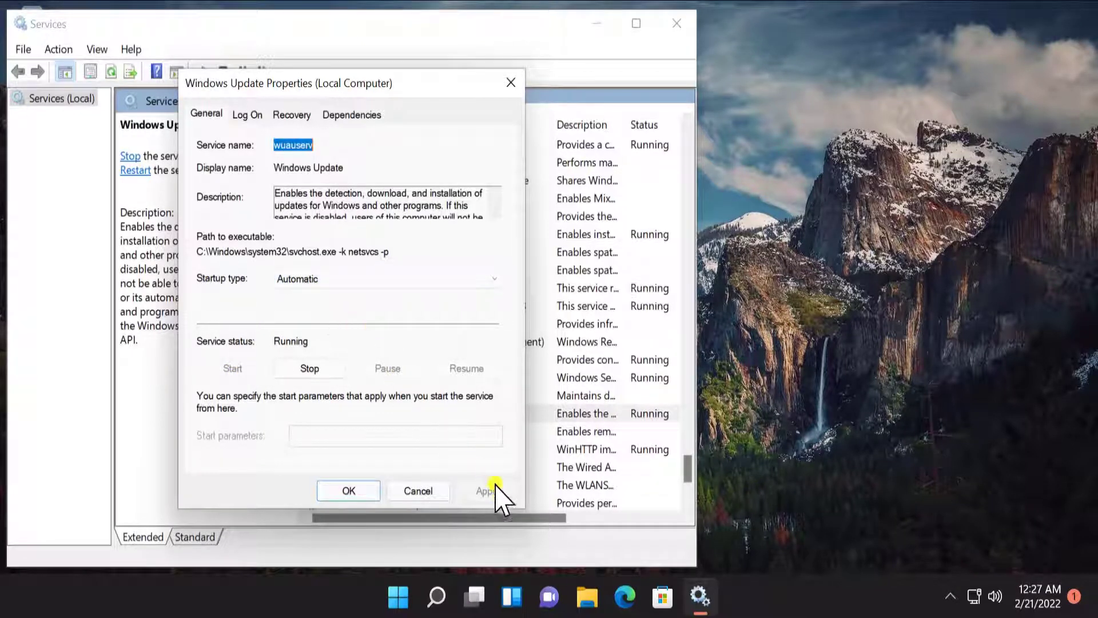
{"action": "left_click", "coordinate": [348, 490]}
{"action": "left_click", "coordinate": [678, 28]}
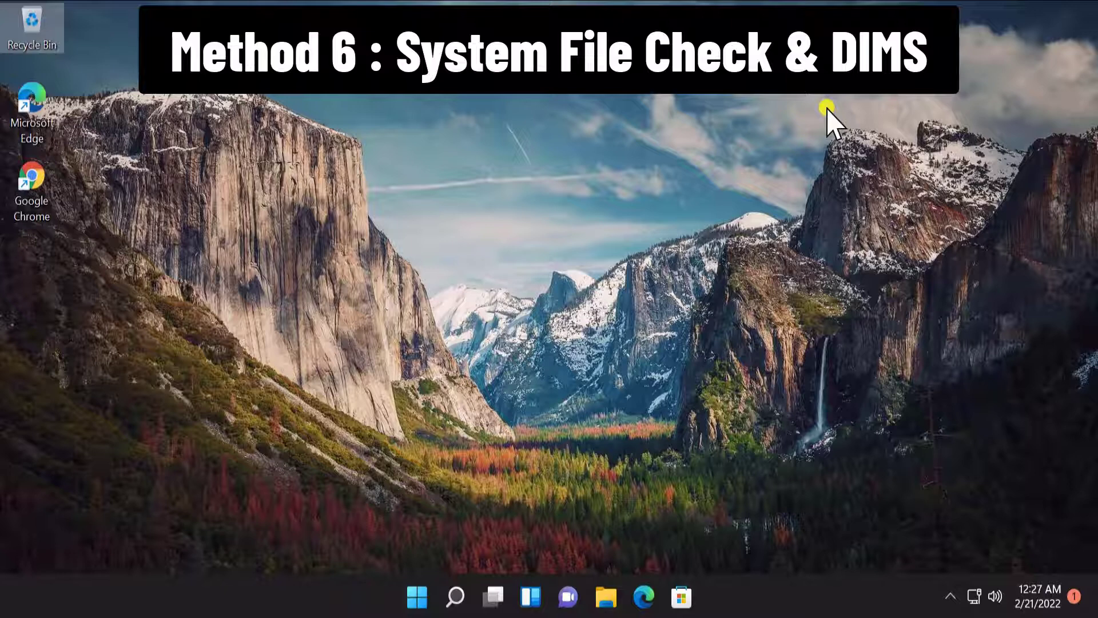
{"action": "left_click", "coordinate": [827, 110]}
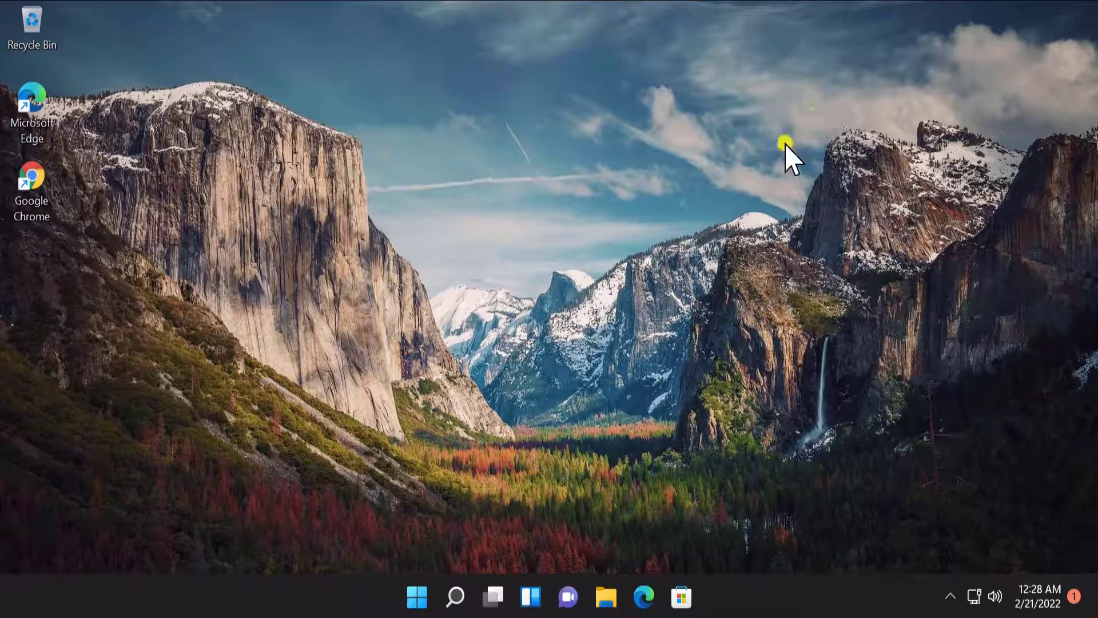
{"action": "left_click", "coordinate": [417, 597]}
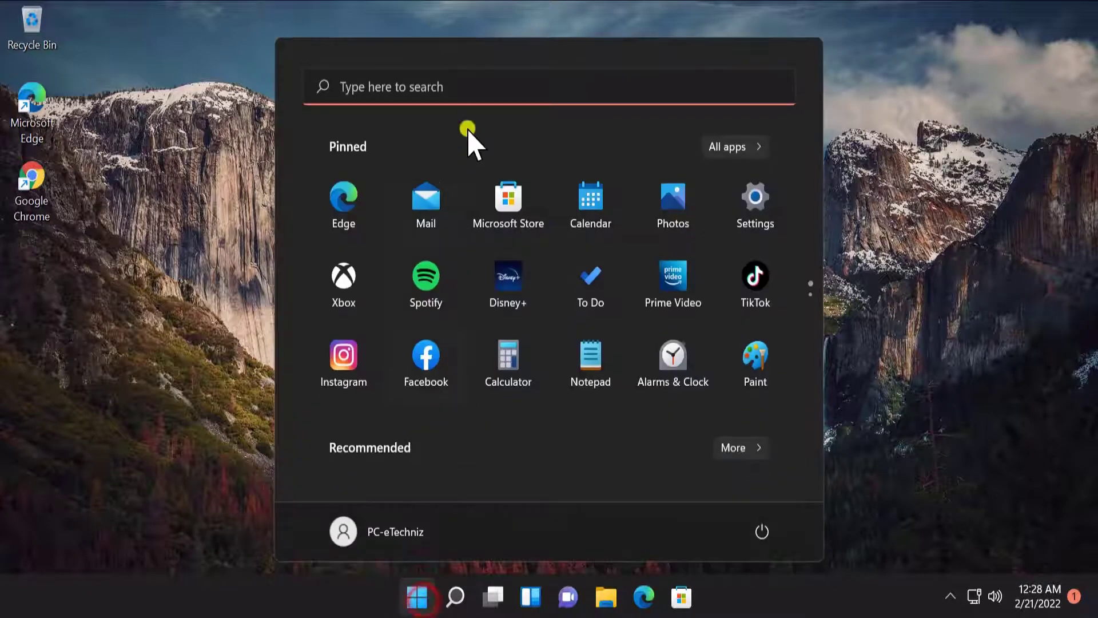
{"action": "left_click", "coordinate": [473, 87]}
{"action": "type", "text": "c"}
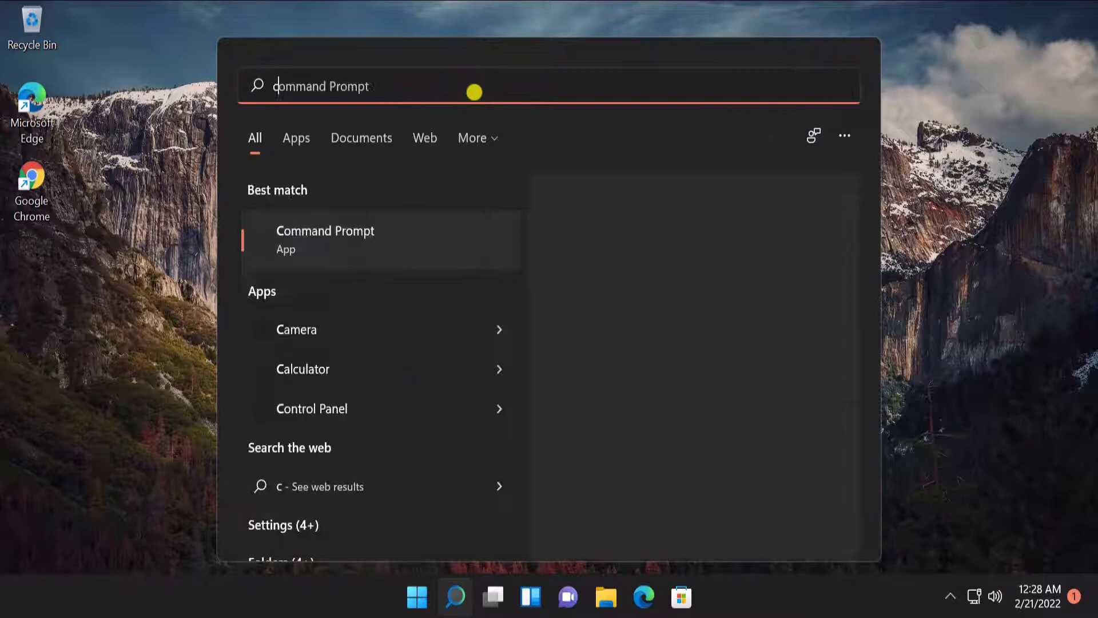
{"action": "type", "text": "md"}
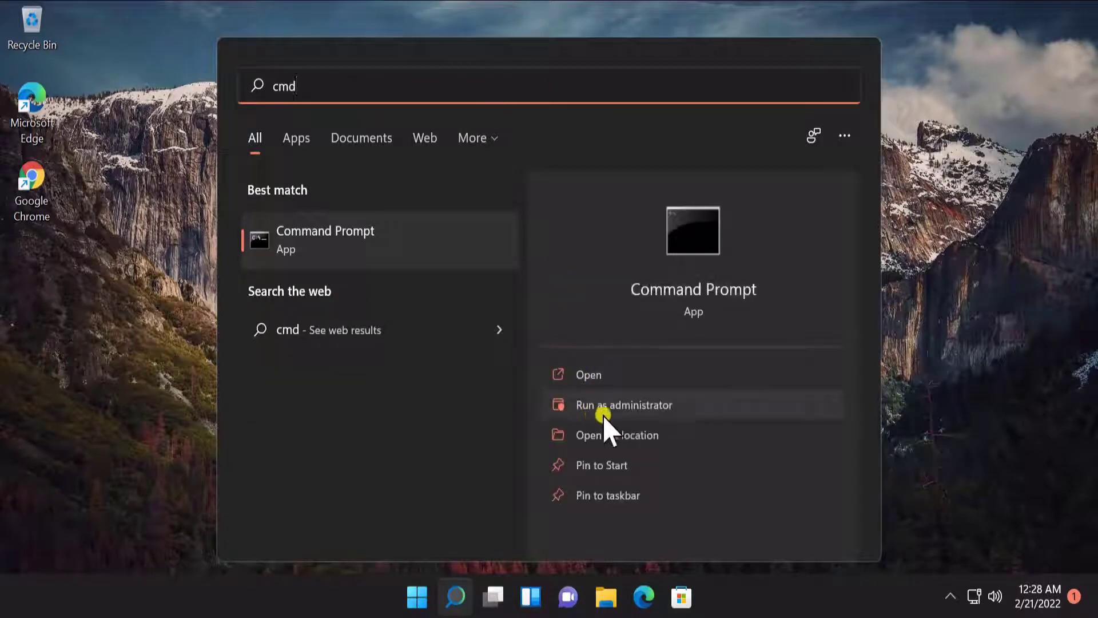
{"action": "left_click", "coordinate": [724, 412]}
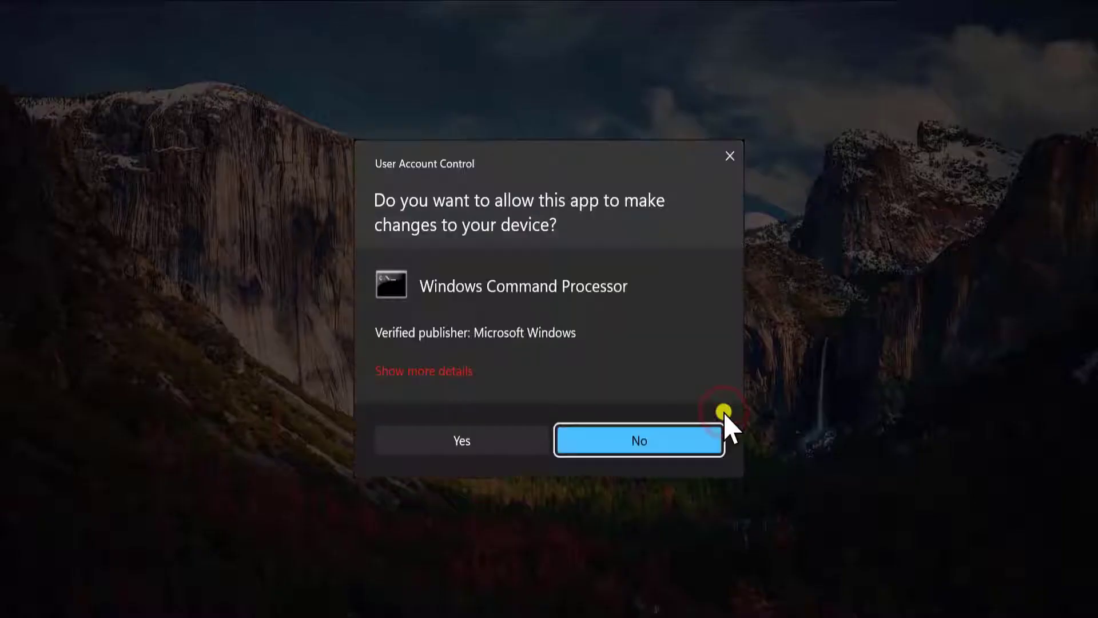
{"action": "left_click", "coordinate": [477, 448]}
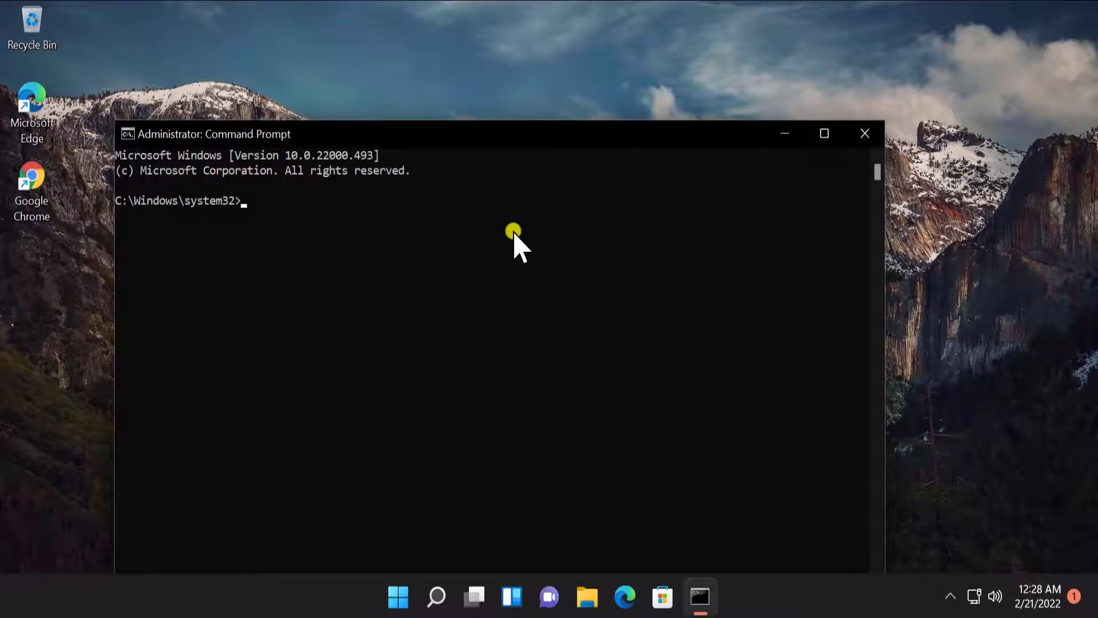
{"action": "left_click", "coordinate": [864, 133]}
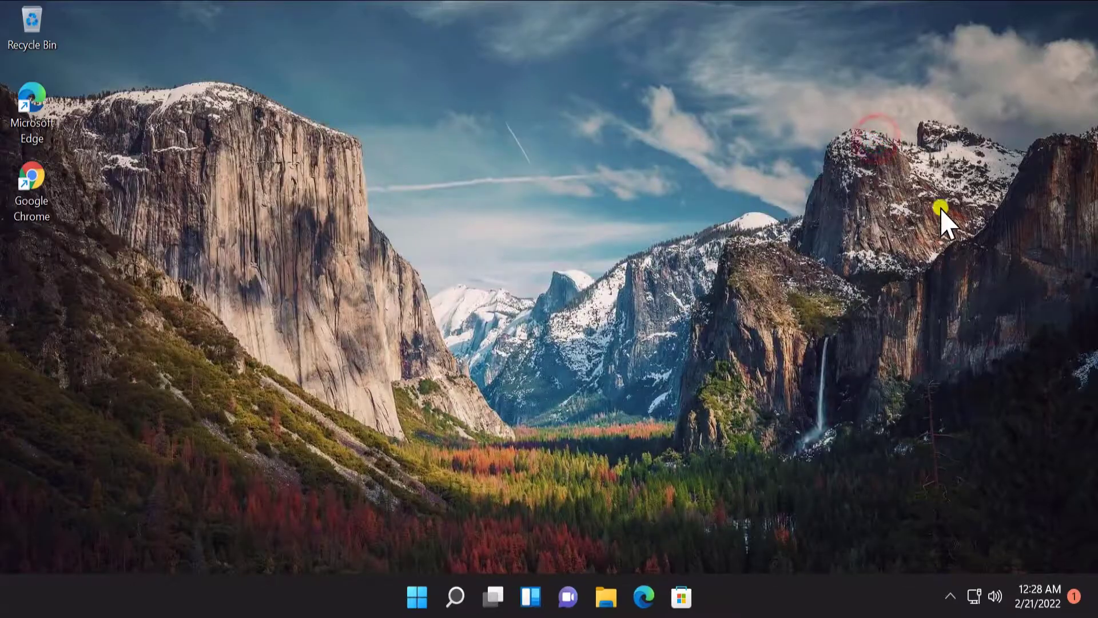